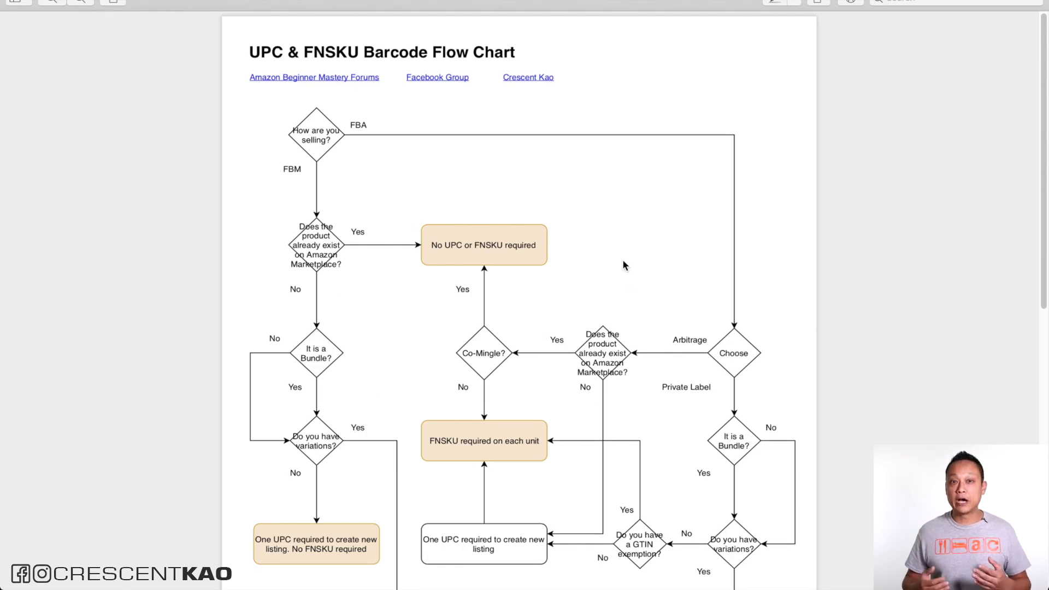
- Scroll the flow chart down to the lower branches, including the separate-UPC-per-variation boxes
scroll(623, 263, "down", 2)
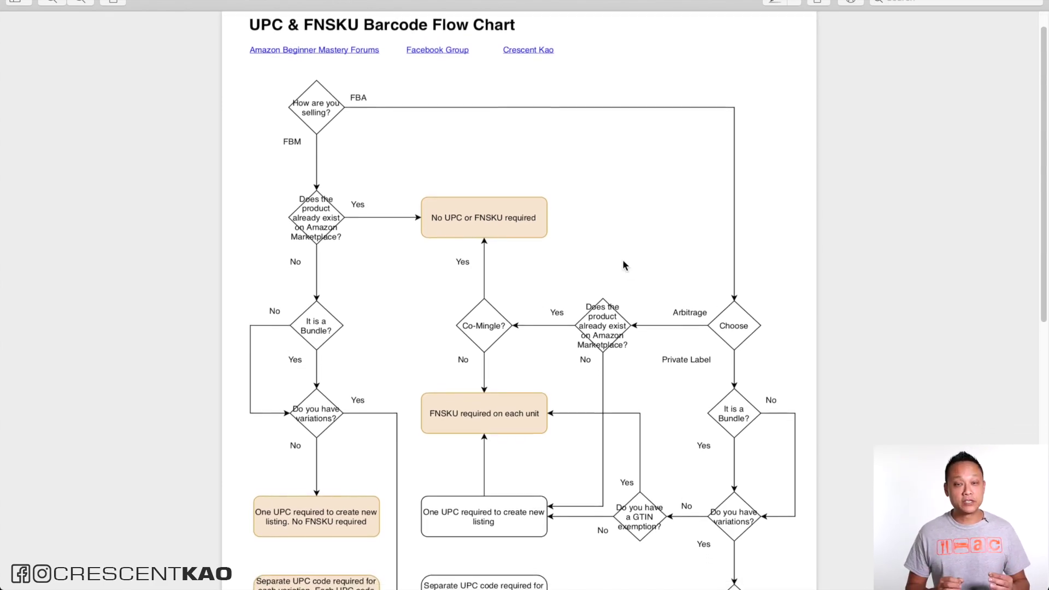
scroll(624, 265, "down", 2)
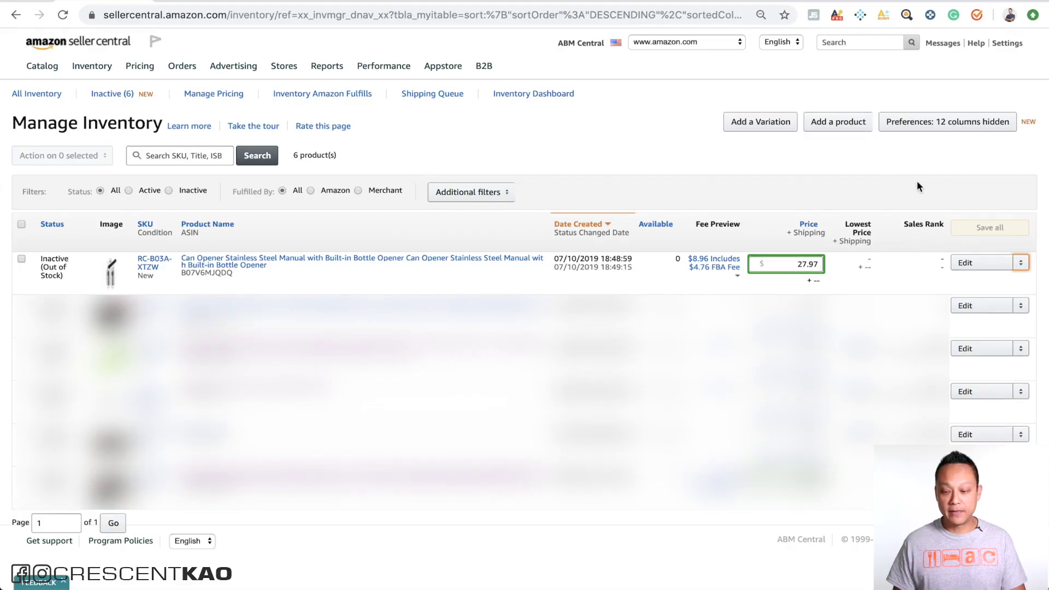
- Open the can opener listing's action menu, after briefly checking the second listing's menu
left_click(1021, 264)
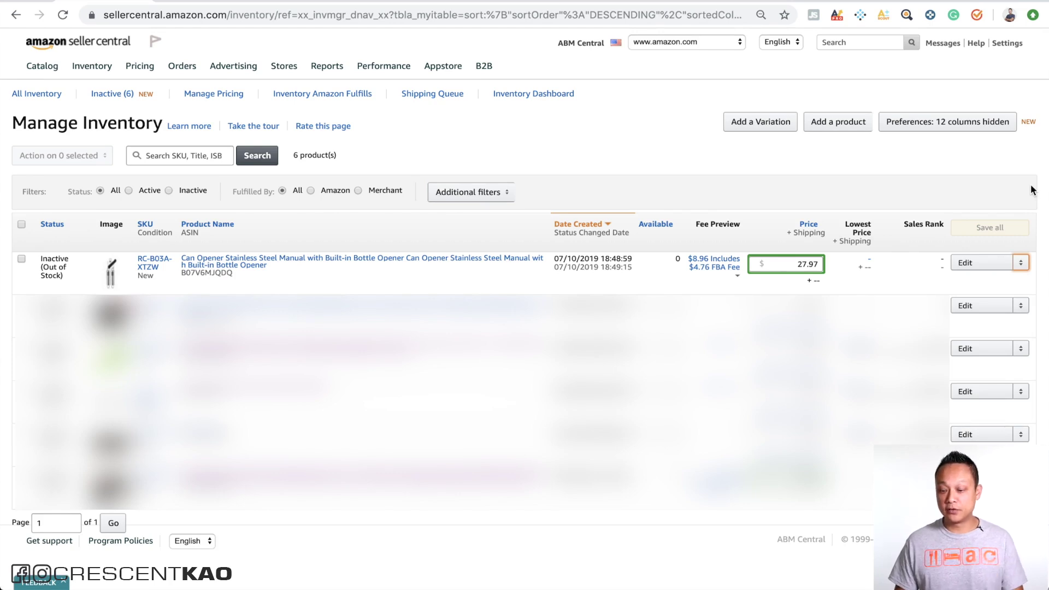
left_click(1022, 306)
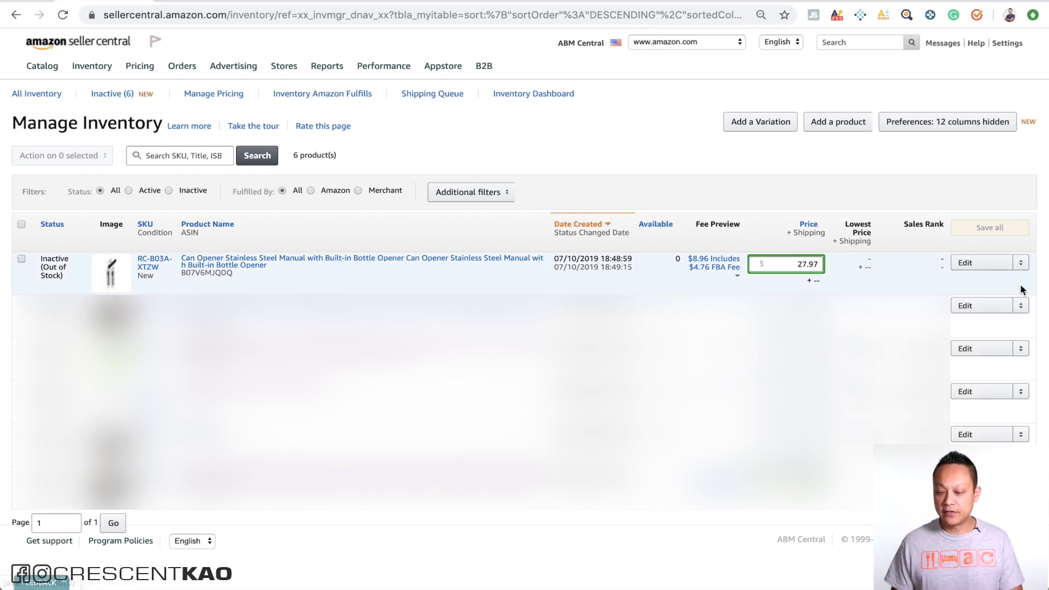
left_click(1020, 263)
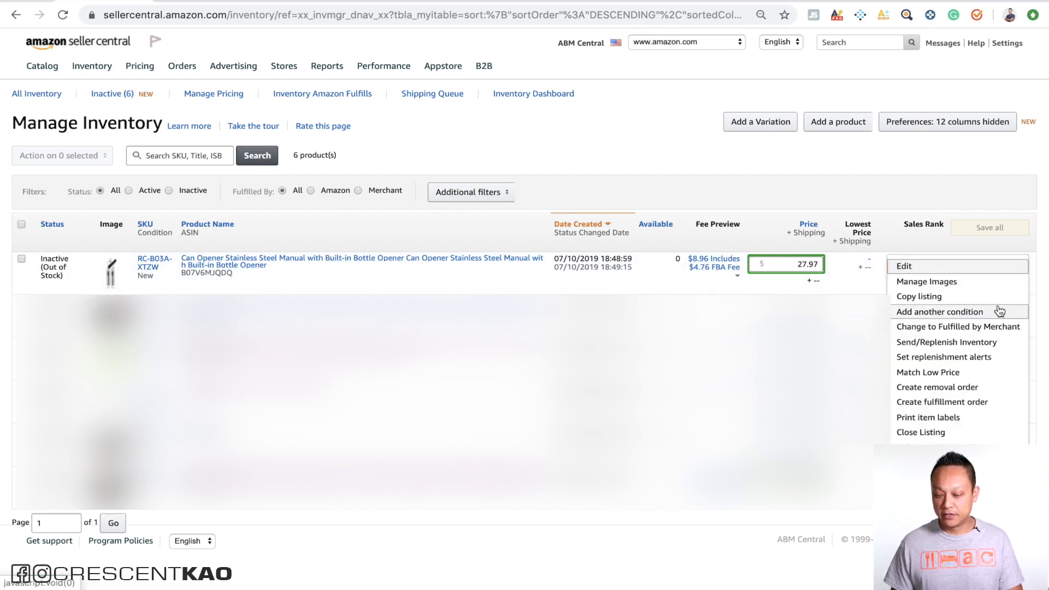
- Print item labels for the can opener on 21-up 63.5 mm x 38.1 mm A4 sheets
left_click(964, 421)
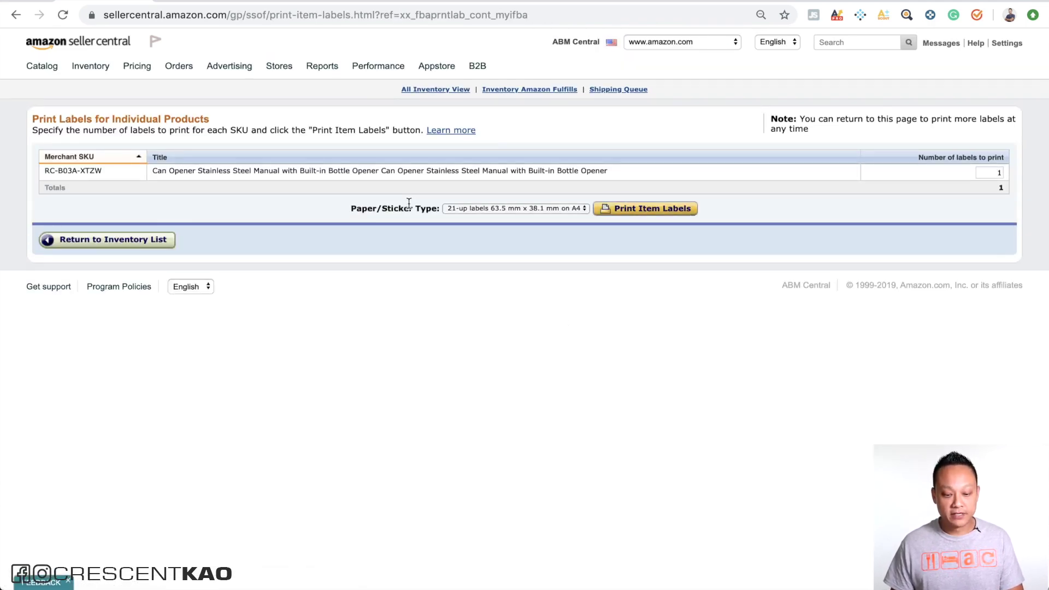
left_click(586, 205)
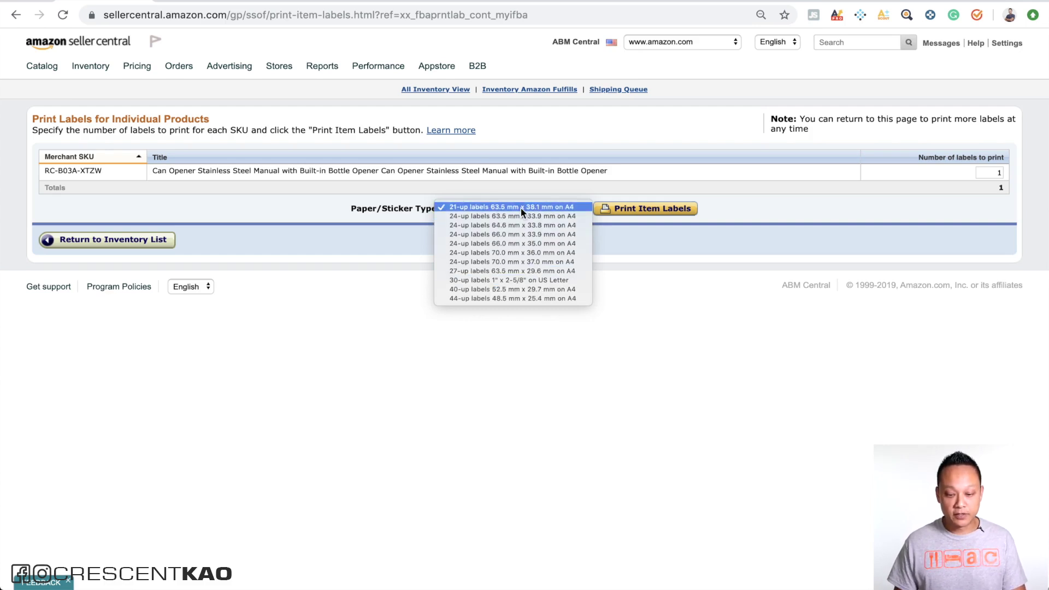
left_click(637, 208)
left_click(638, 210)
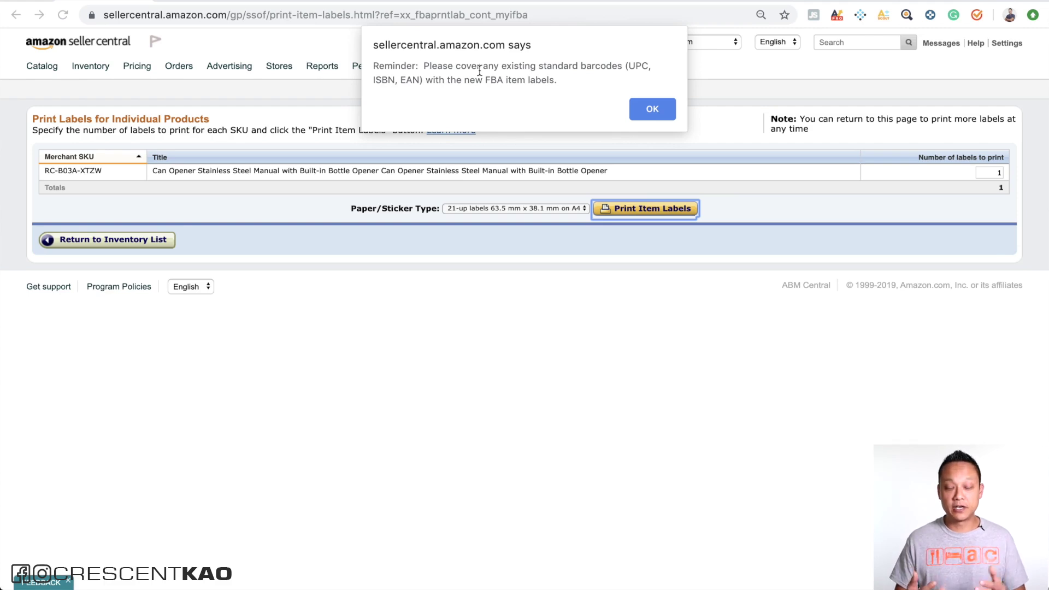
- Save the labels as products.pdf, view the X0028MJV63 barcode, then return to Print Labels
left_click(651, 110)
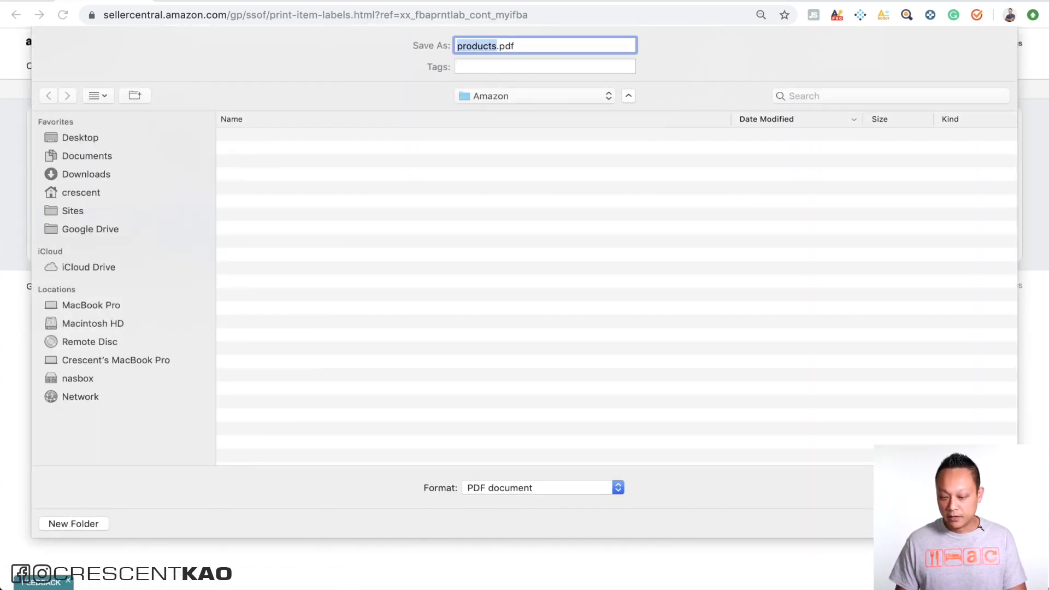
key("Return")
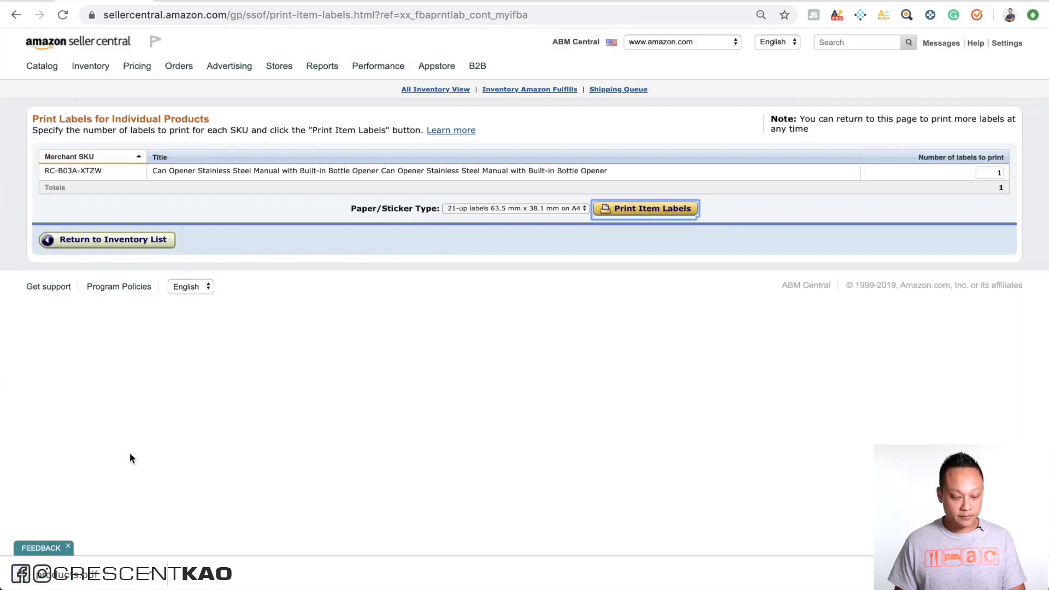
left_click(92, 572)
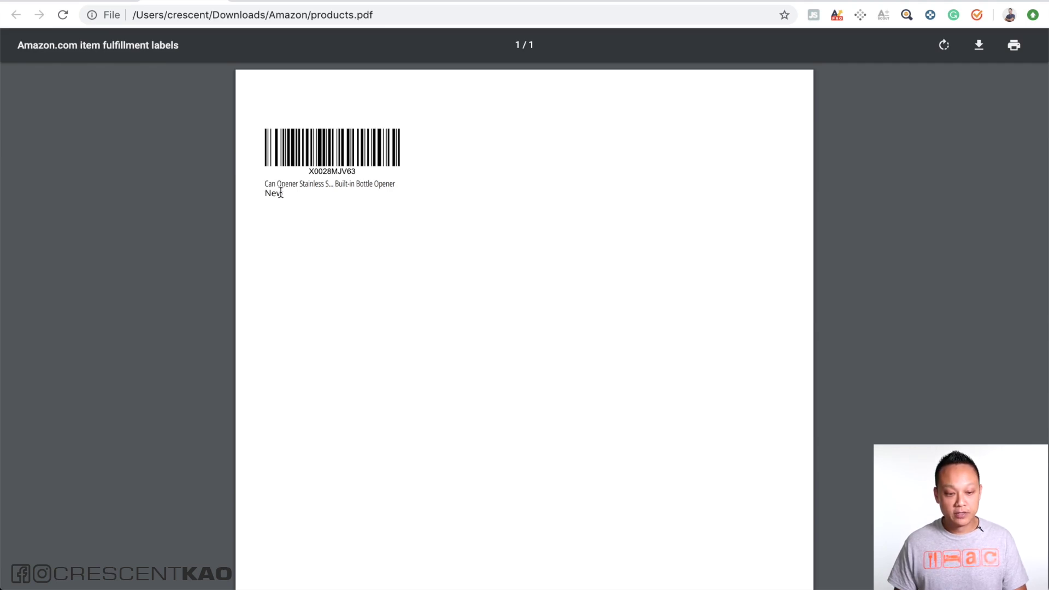
key("super+w")
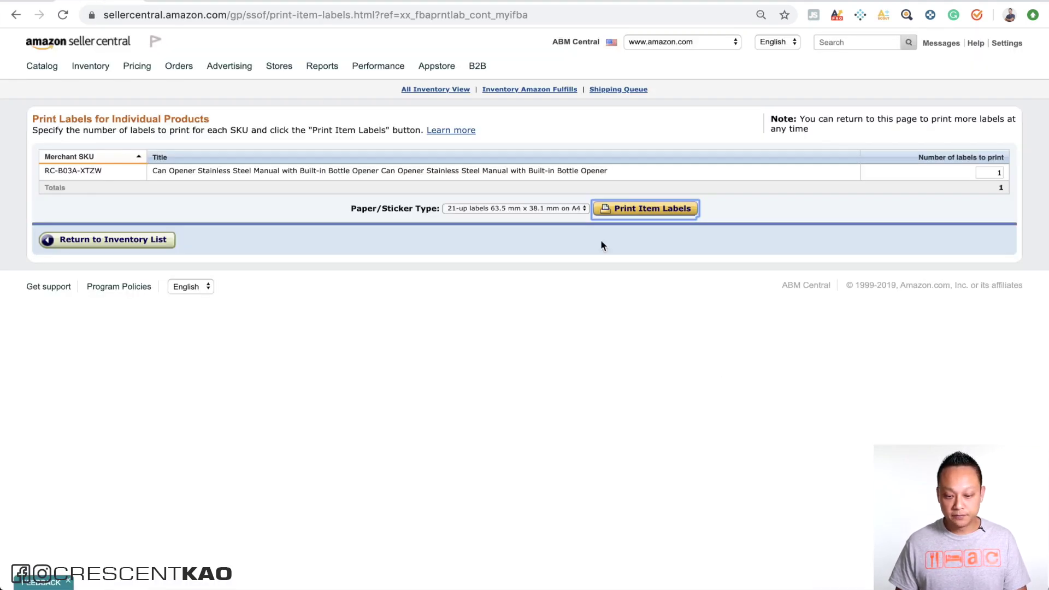
- Generate labels on 27-up 63.5 mm x 29.6 mm sheets and open products (1).pdf
left_click(580, 208)
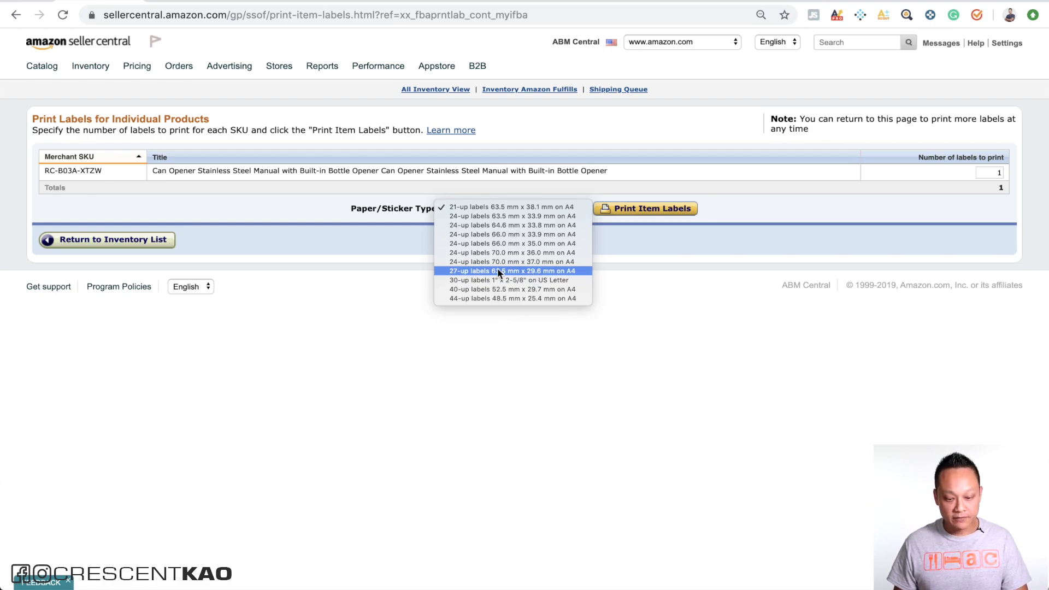
left_click(549, 272)
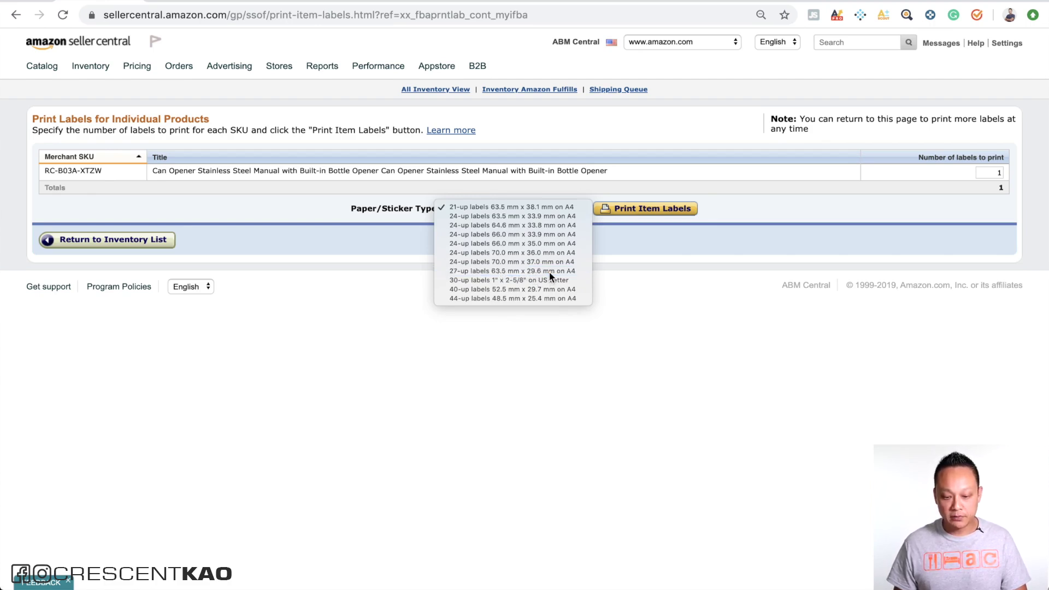
left_click(662, 210)
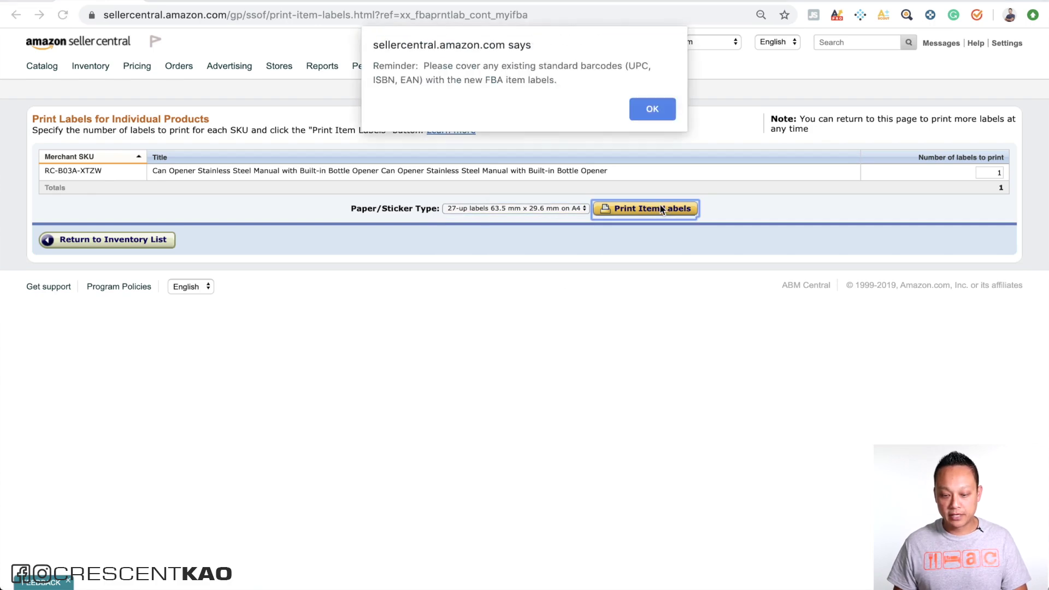
left_click(645, 112)
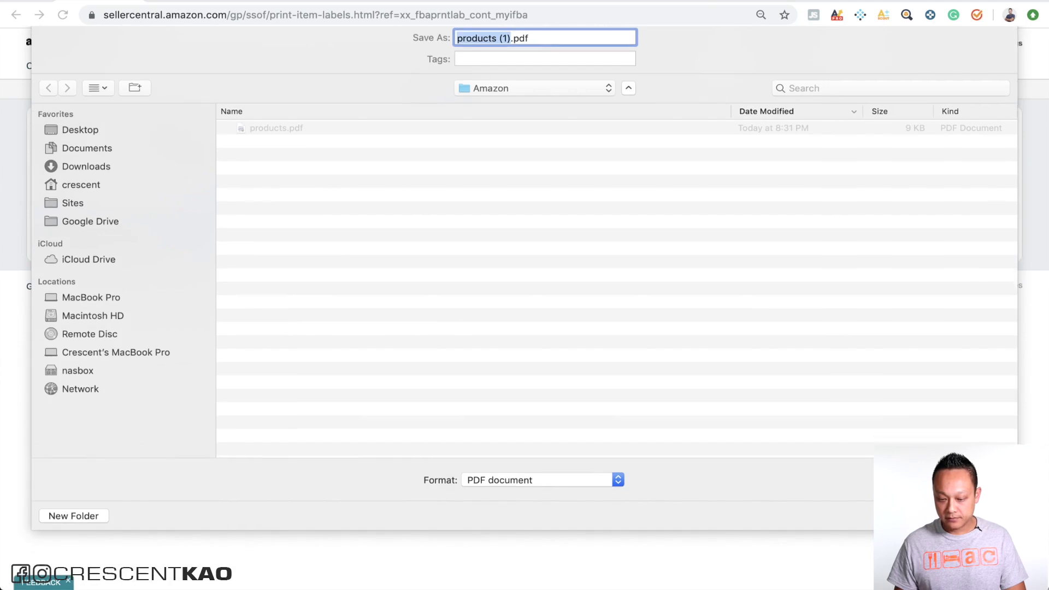
key("Return")
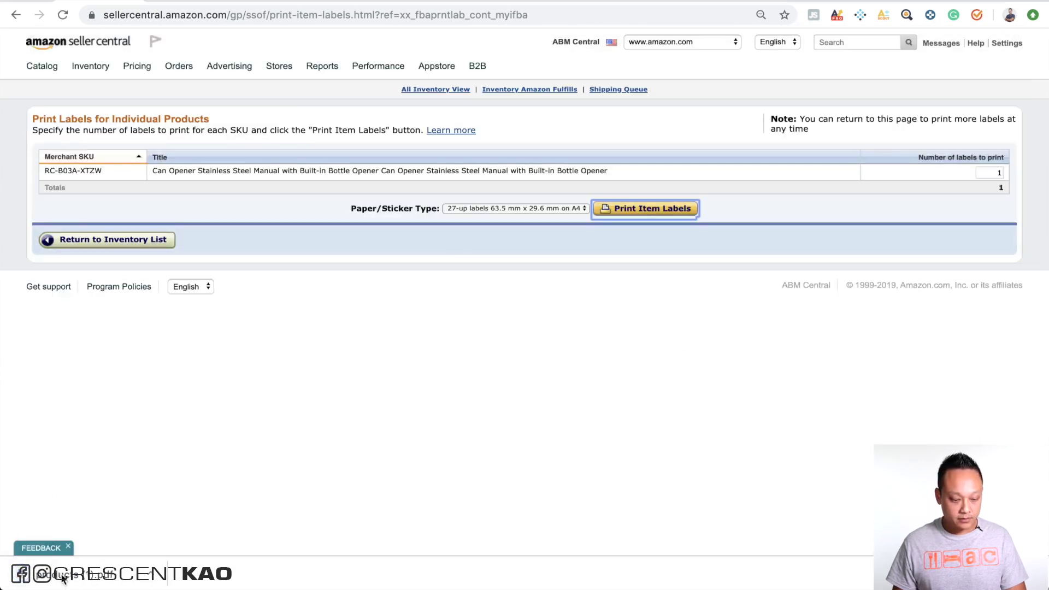
left_click(63, 577)
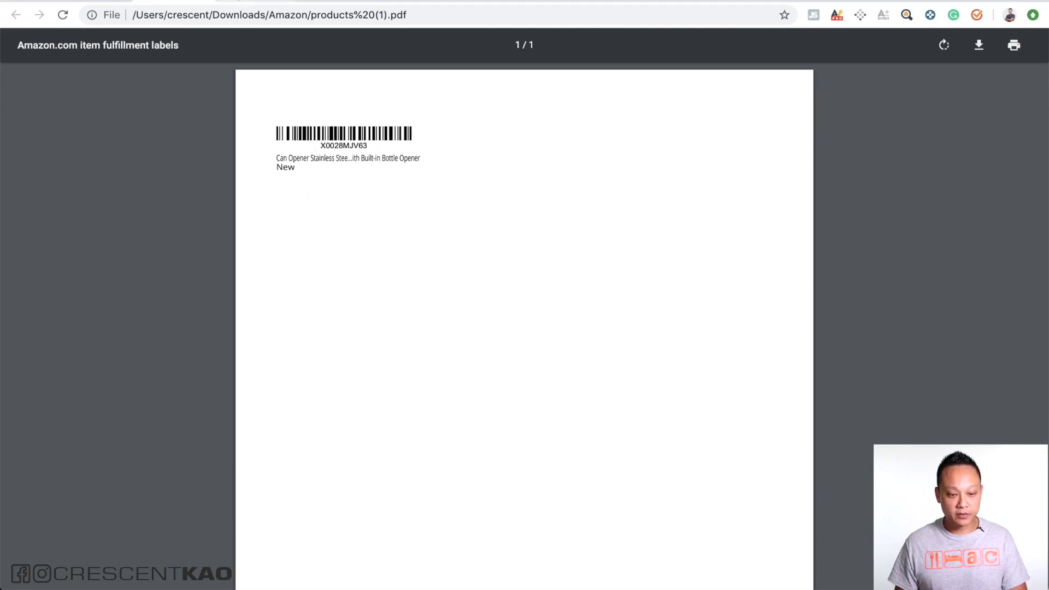
- Compare the two label PDFs, then go back to the Print Labels page
key("ctrl+shift+Tab")
key("ctrl+Tab")
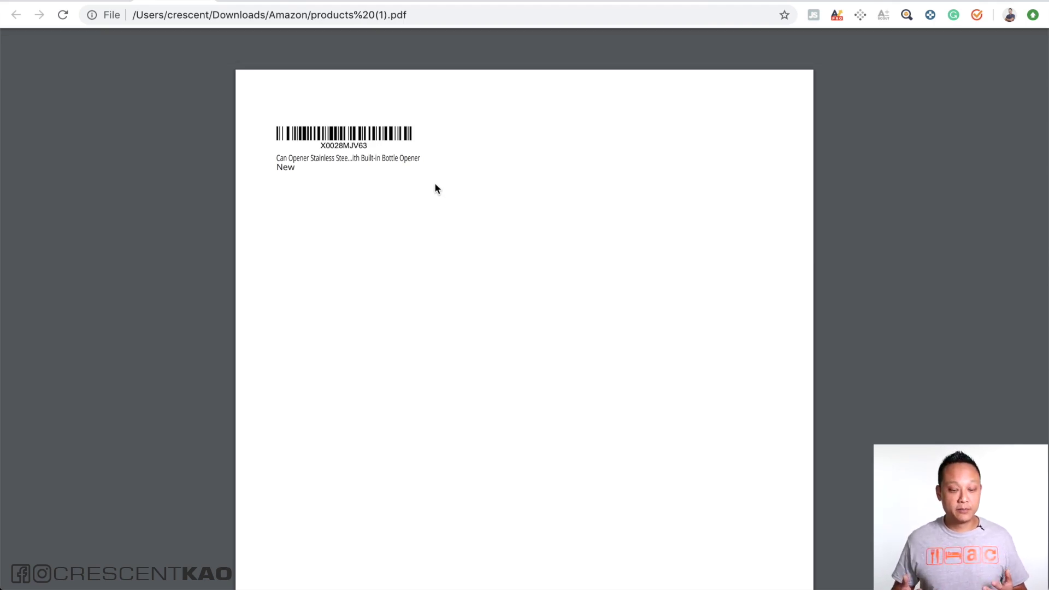
key("ctrl+shift+Tab")
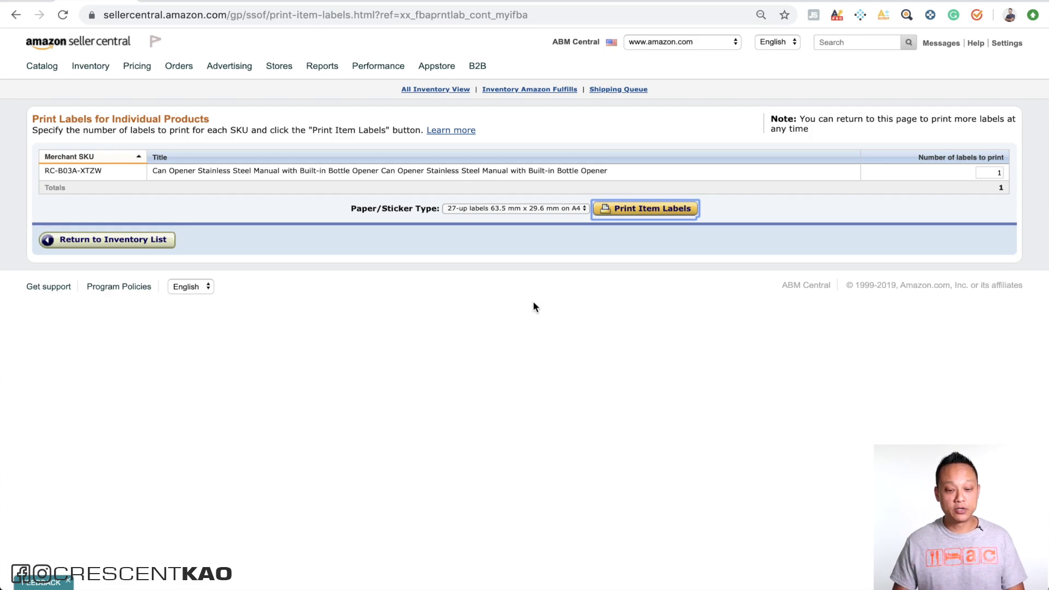
- Go to Manage Inventory and resume a pending shipment from the shipping queue
mouse_move(93, 77)
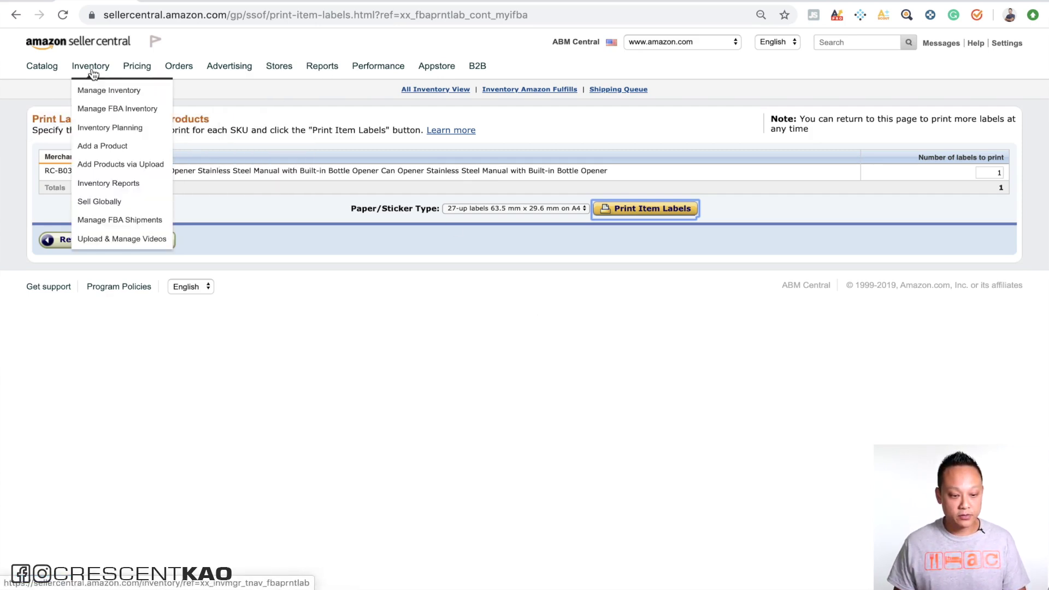
left_click(93, 89)
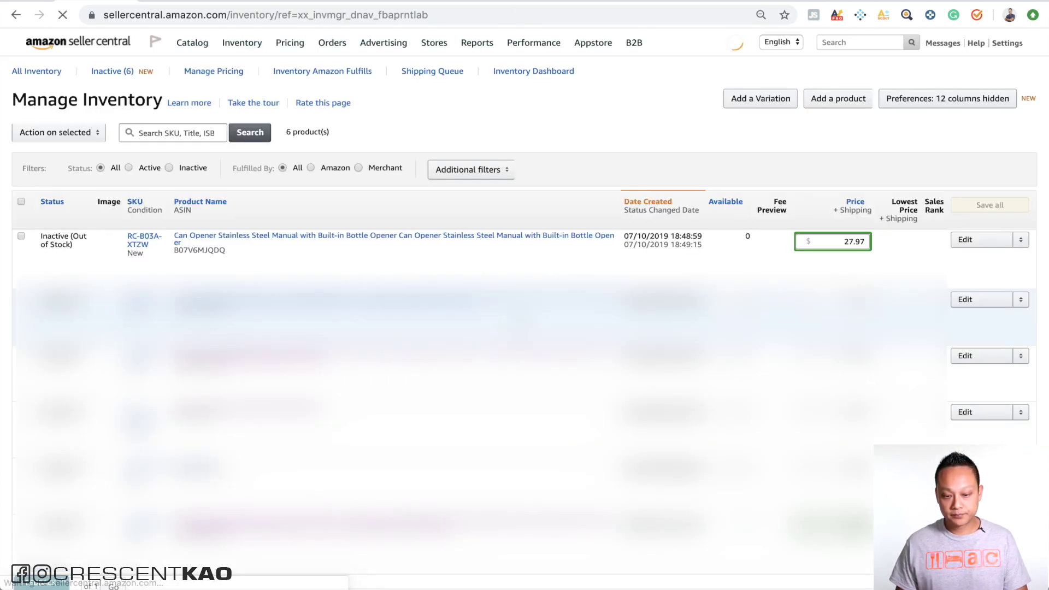
left_click(420, 98)
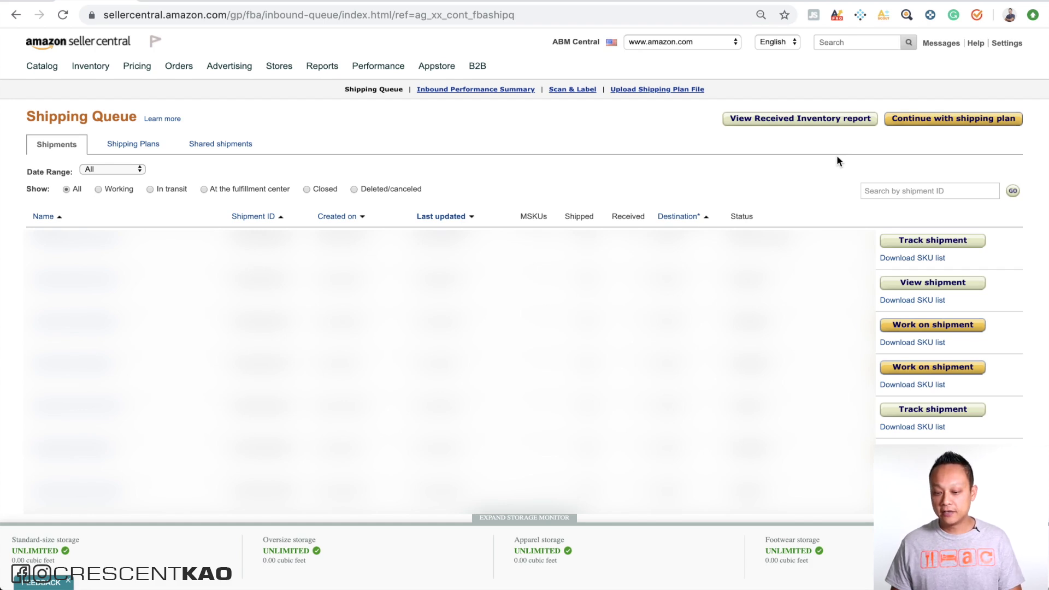
left_click(921, 326)
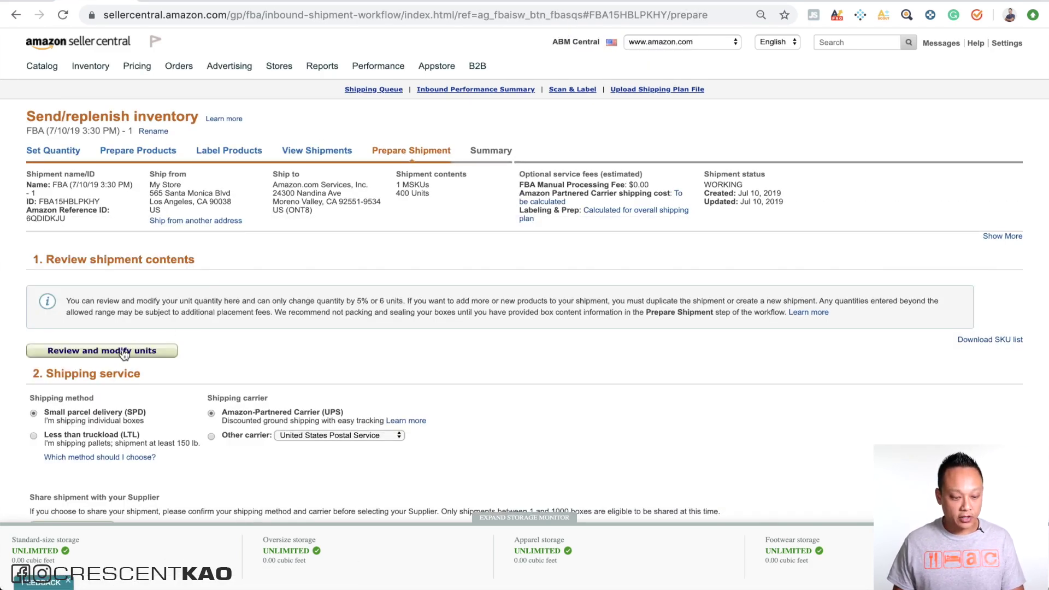
- Show the shipment's units and open the list of label sizes
left_click(120, 353)
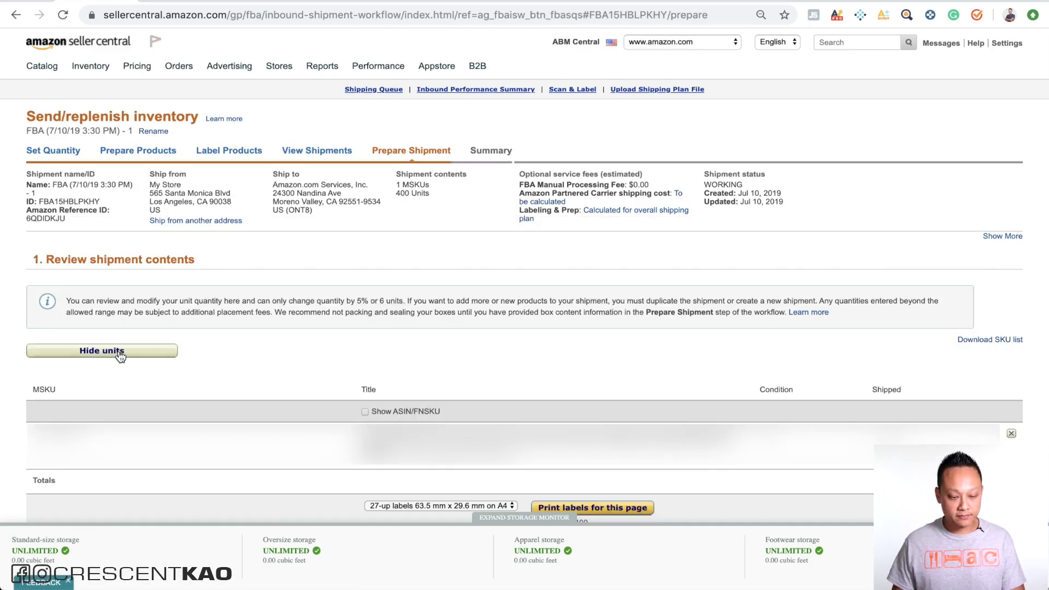
scroll(487, 345, "down", 3)
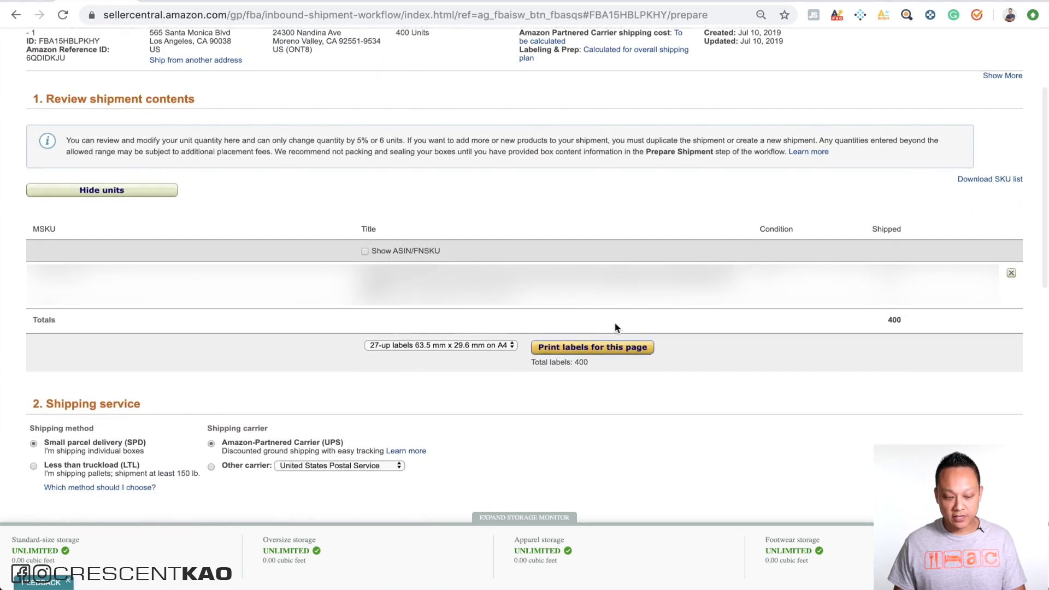
left_click(493, 346)
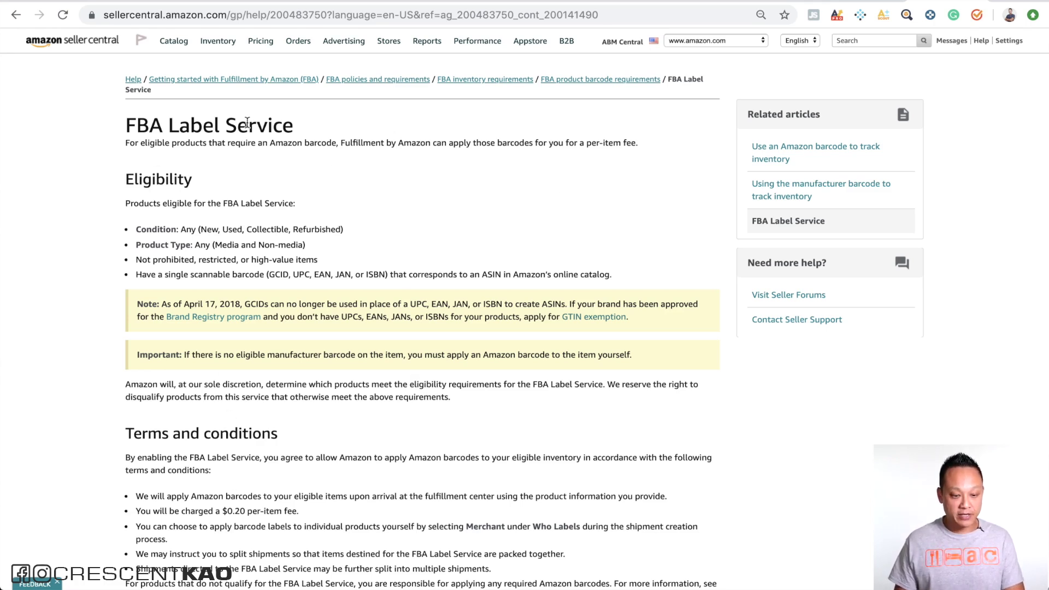
- Highlight the $0.20 per-item labeling fee line in the FBA Label Service terms
left_click_drag(136, 511, 301, 516)
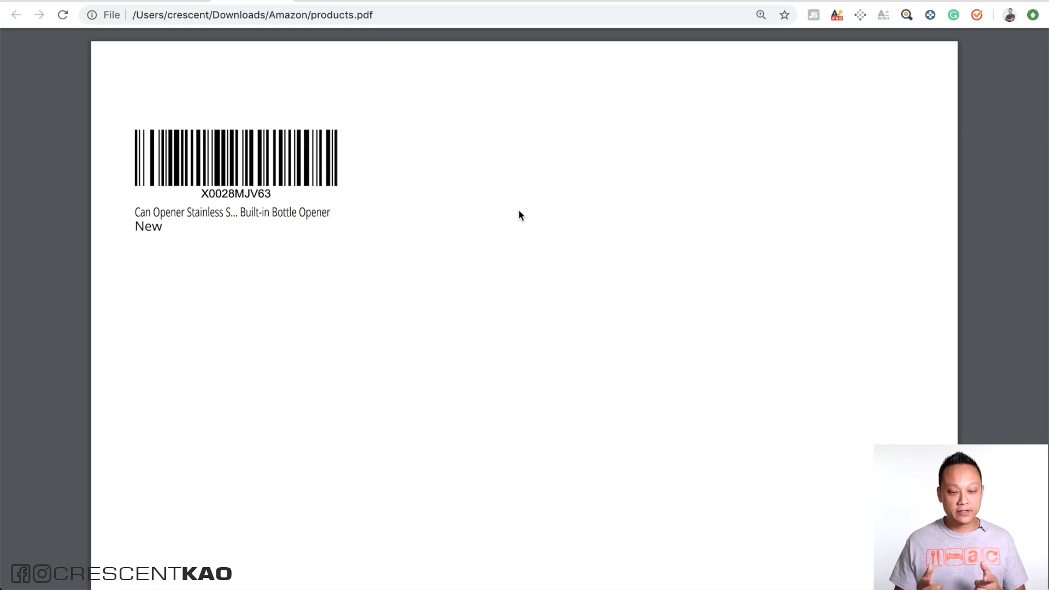
- Capture the X0028MJV63 barcode label as a screenshot region
mouse_move(414, 77)
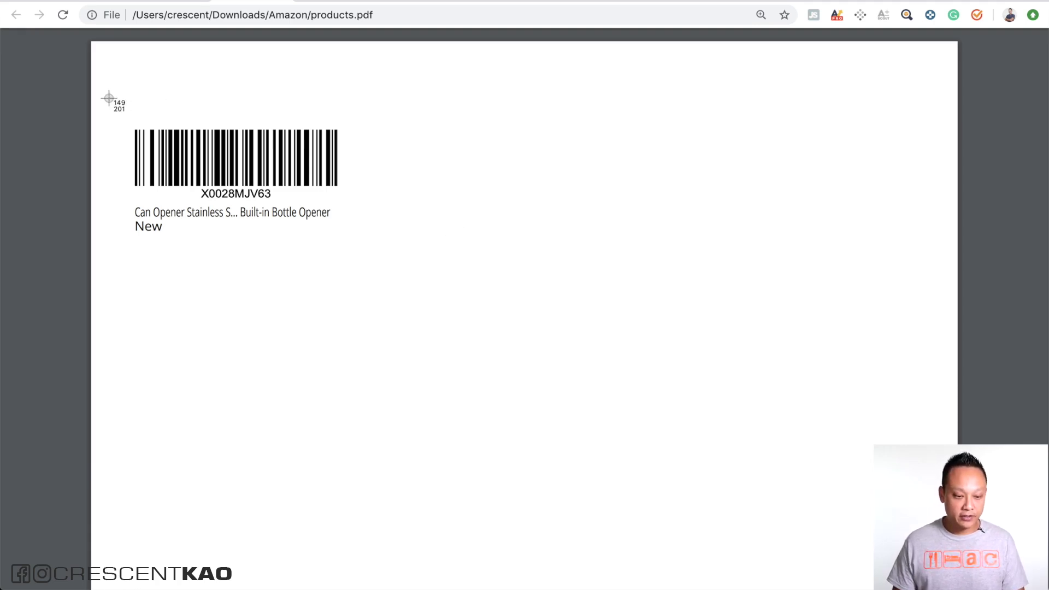
left_click_drag(96, 102, 412, 337)
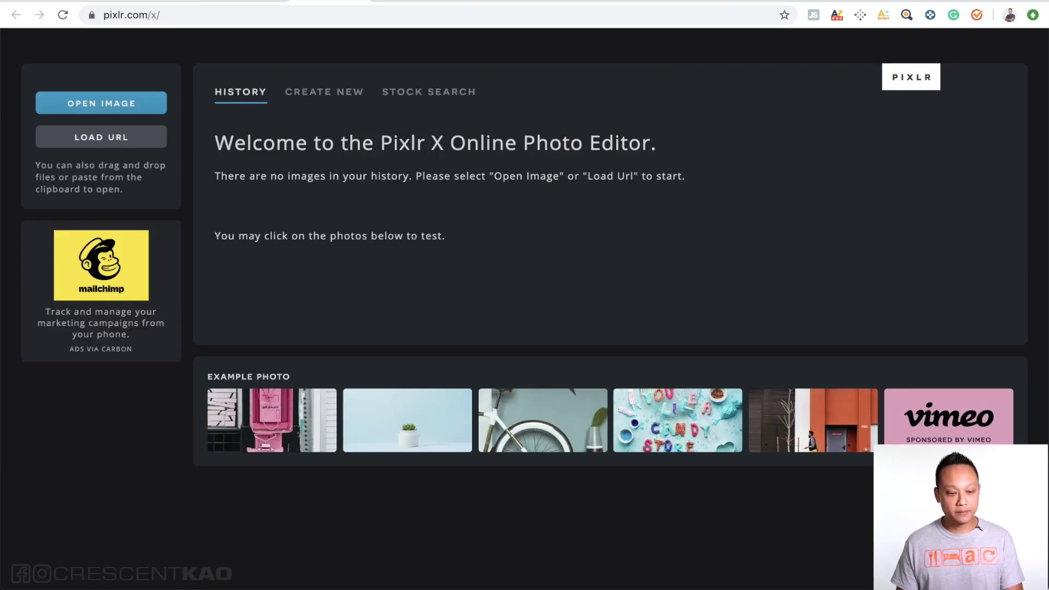
- Open the newest barcode label screenshot from the Screenshots folder in Pixlr X
left_click(88, 104)
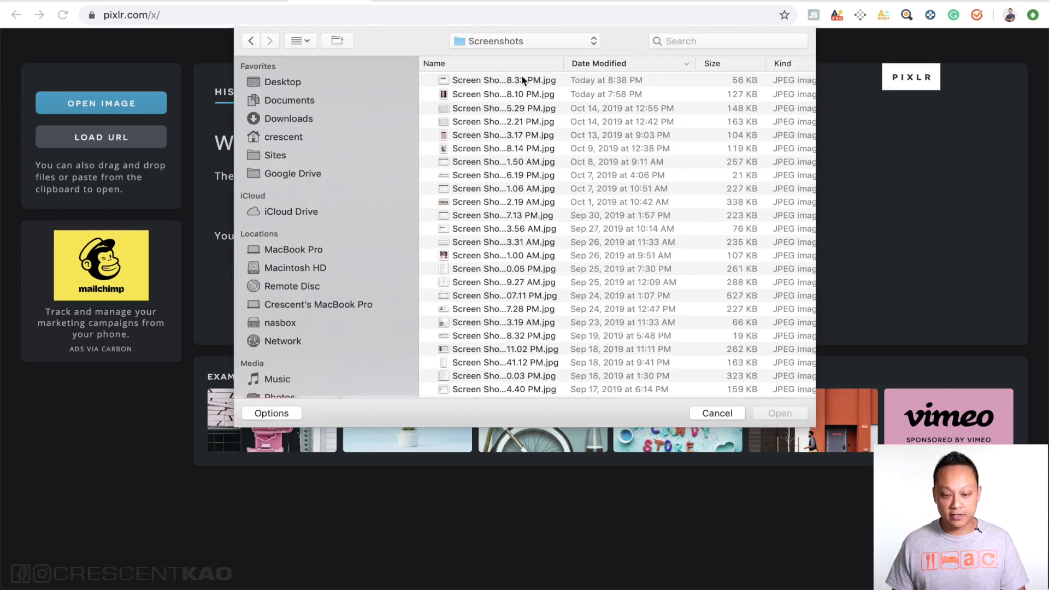
double_click(507, 77)
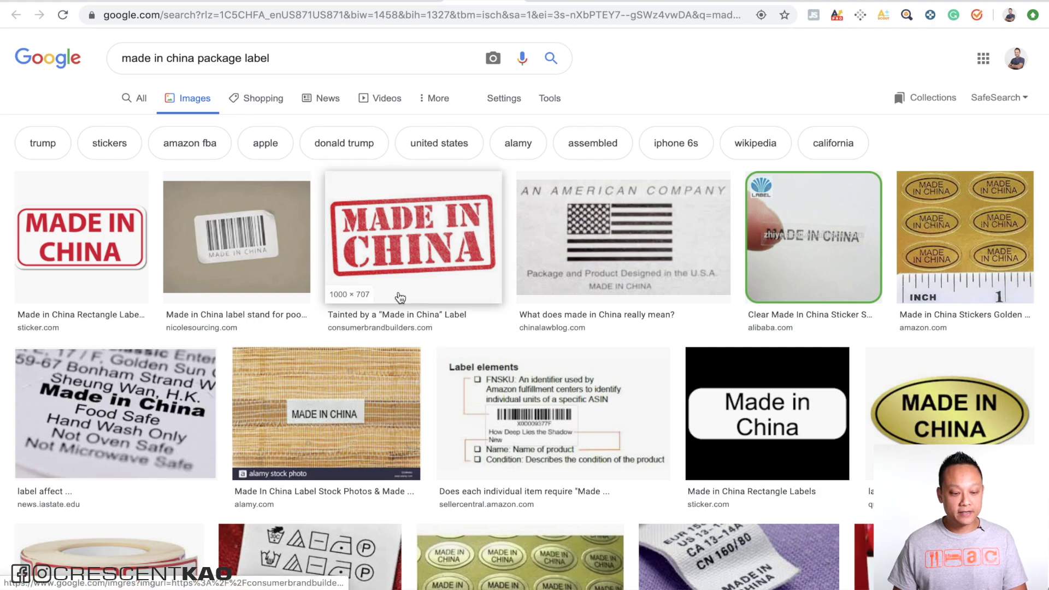
- Scroll through the Google Images results for Made in China labels
scroll(399, 295, "down", 3)
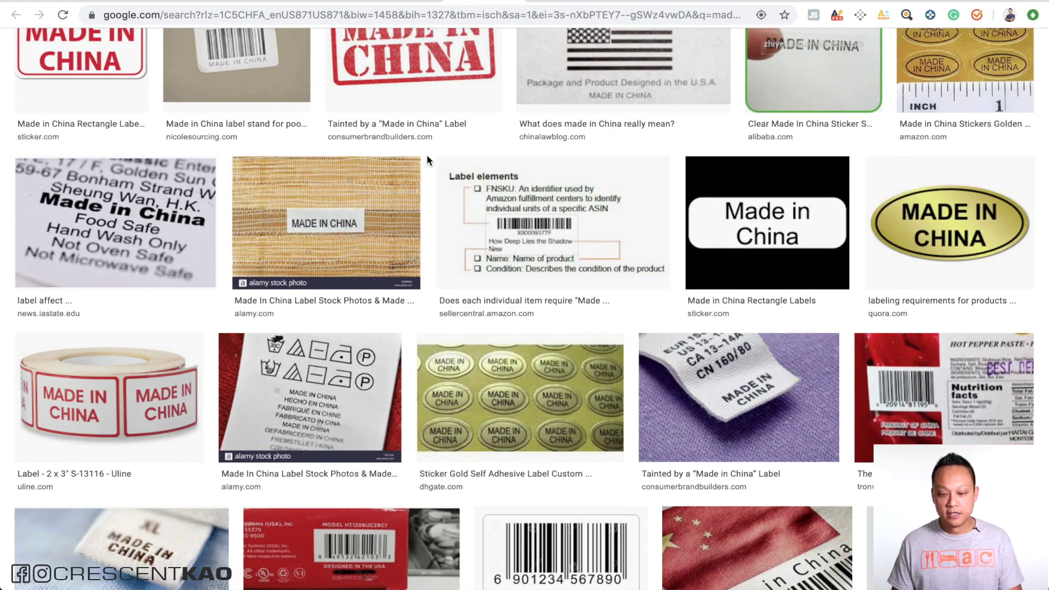
- Browse the Made in China and Amazon FBA label examples and preview an FBA label sticker
scroll(519, 404, "down", 2)
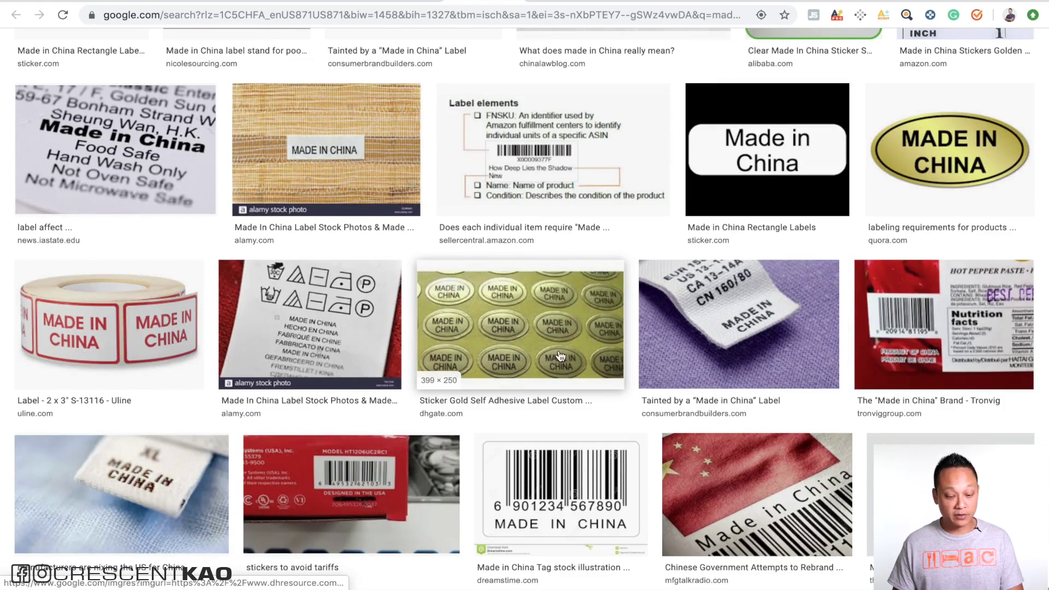
scroll(560, 356, "down", 5)
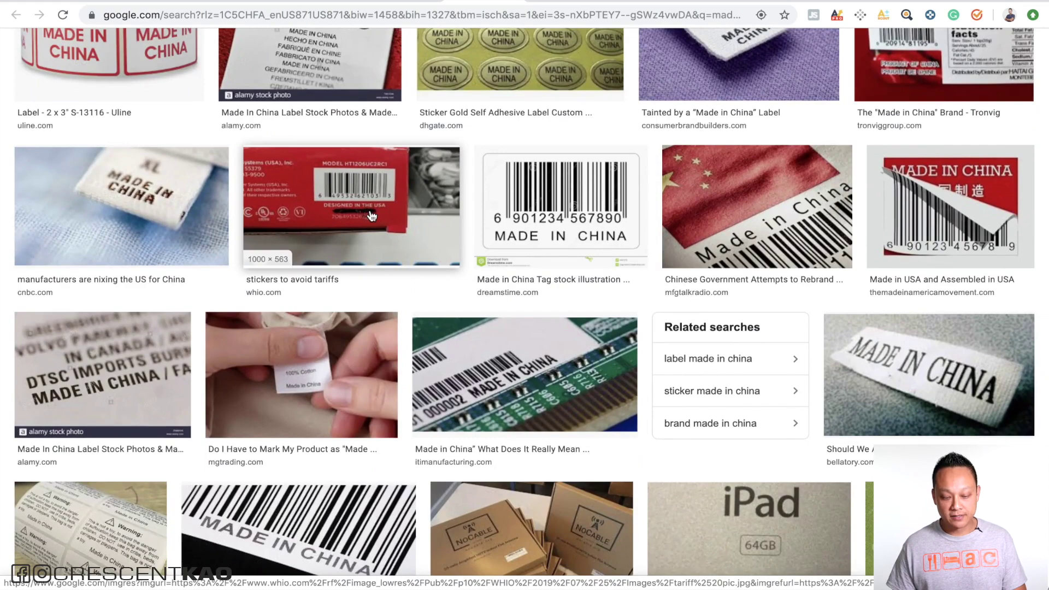
scroll(371, 215, "down", 3)
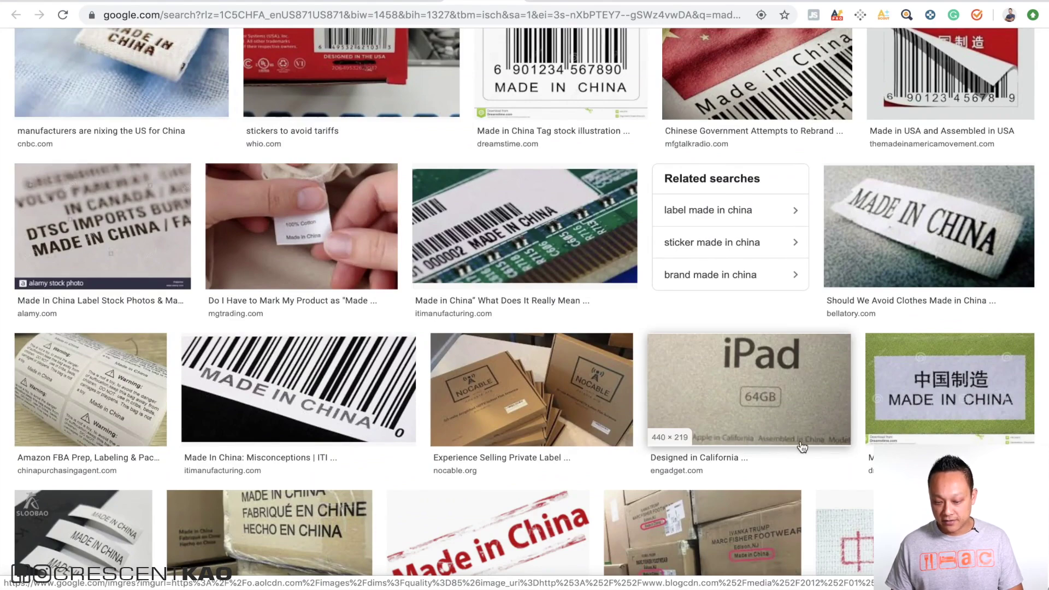
scroll(707, 331, "down", 5)
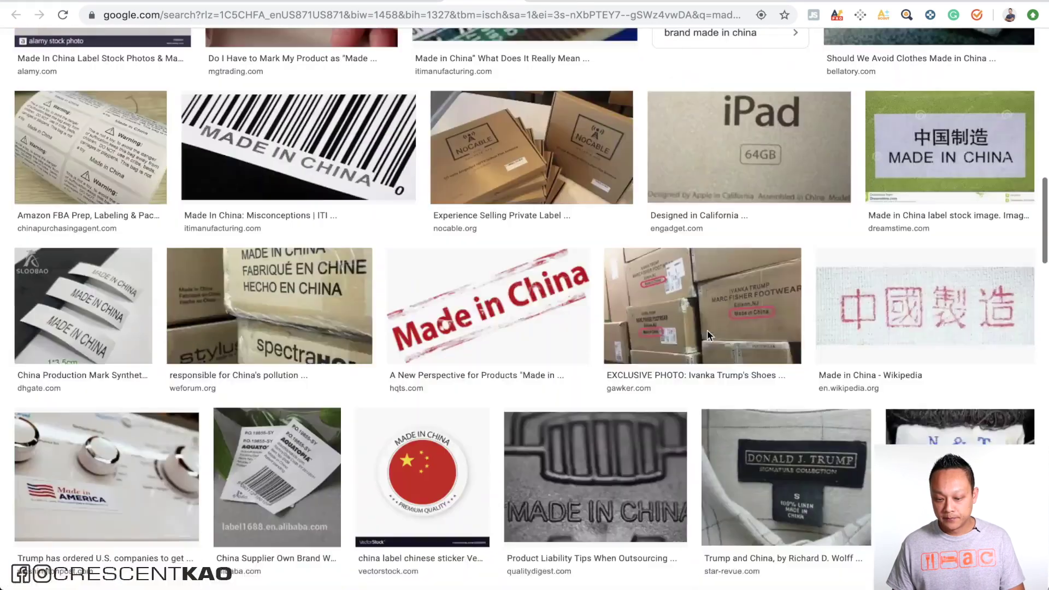
scroll(707, 334, "down", 5)
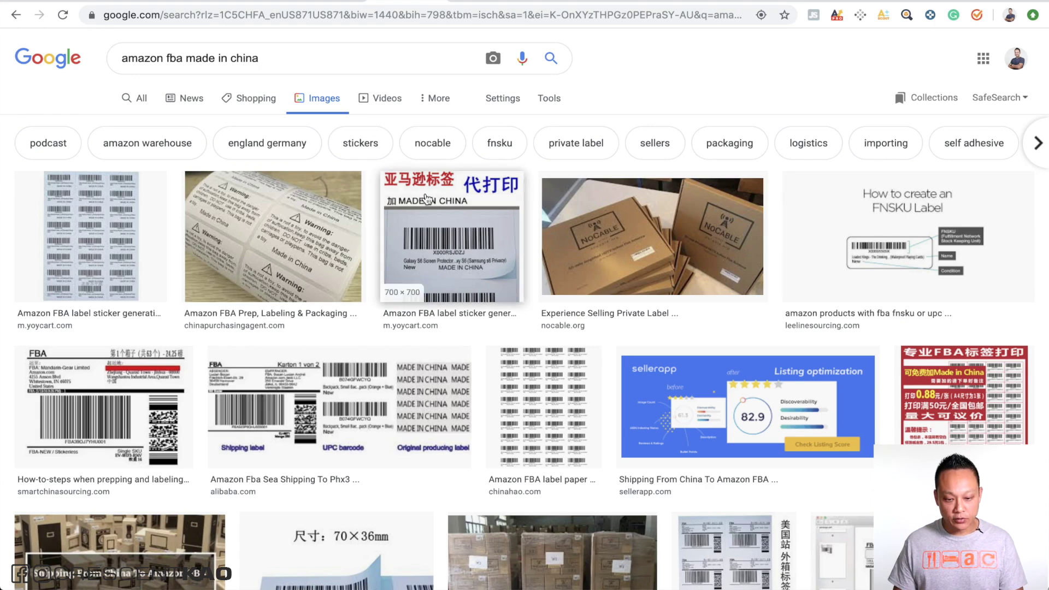
left_click(456, 251)
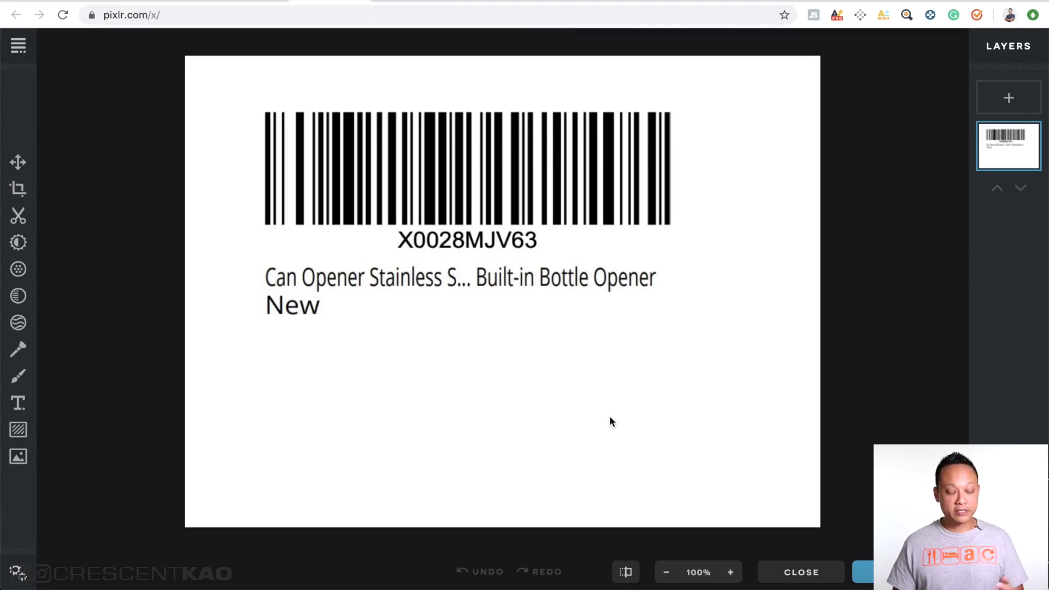
- Add a 'MADE IN CHINA' text layer and move it to the top of the label
left_click(19, 404)
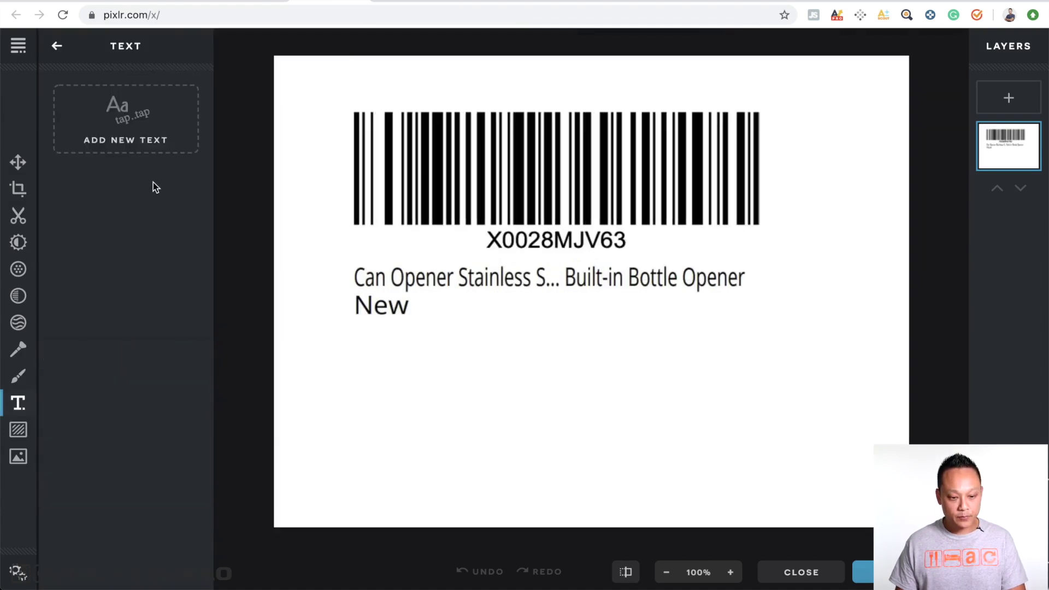
left_click(134, 113)
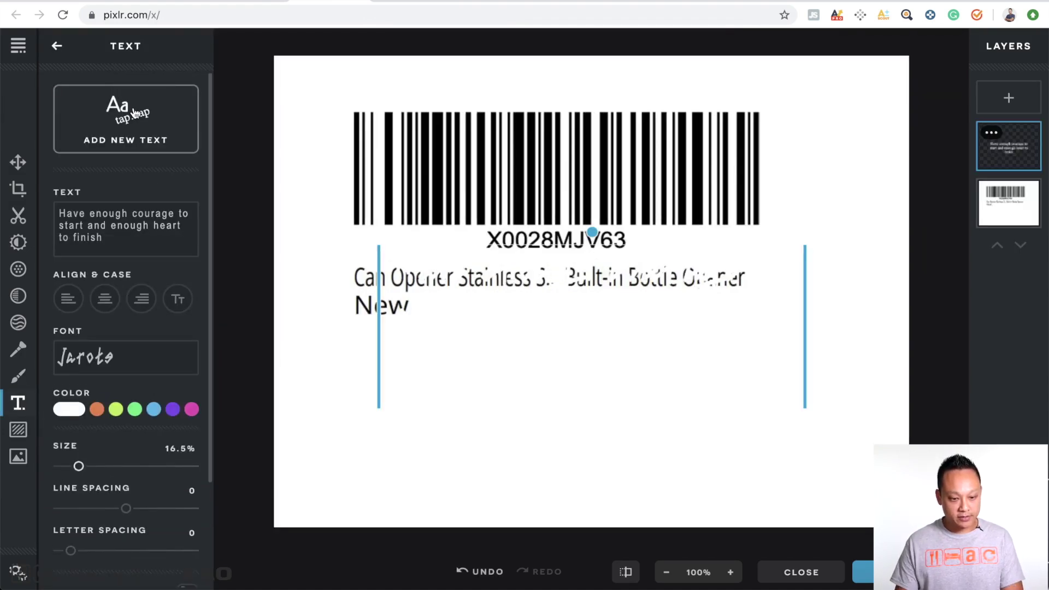
left_click(134, 113)
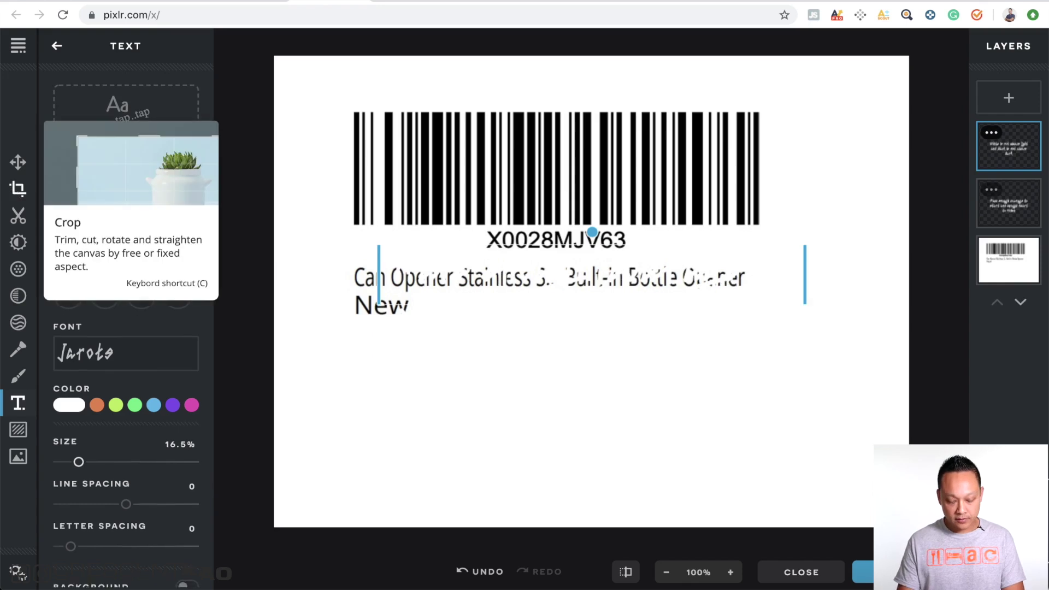
type("MADE")
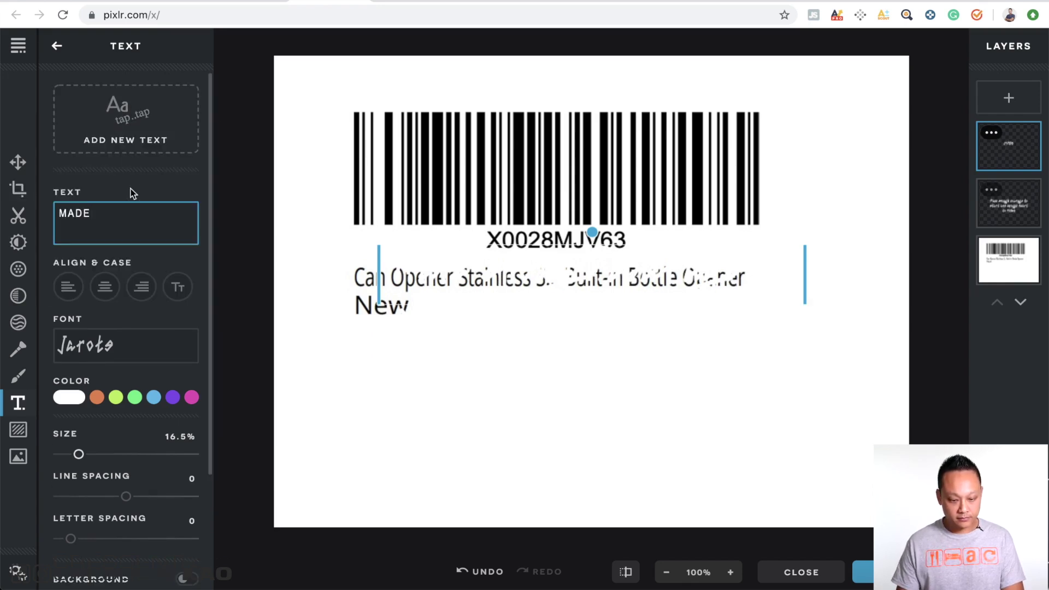
type(" IN")
key("BackSpace")
key("BackSpace")
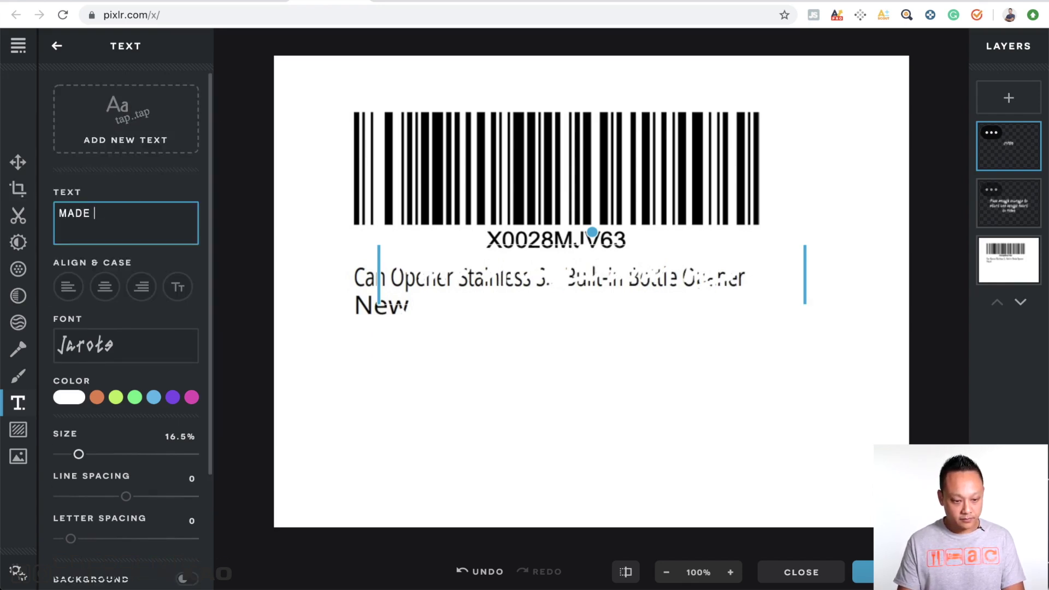
type("IN CHINA")
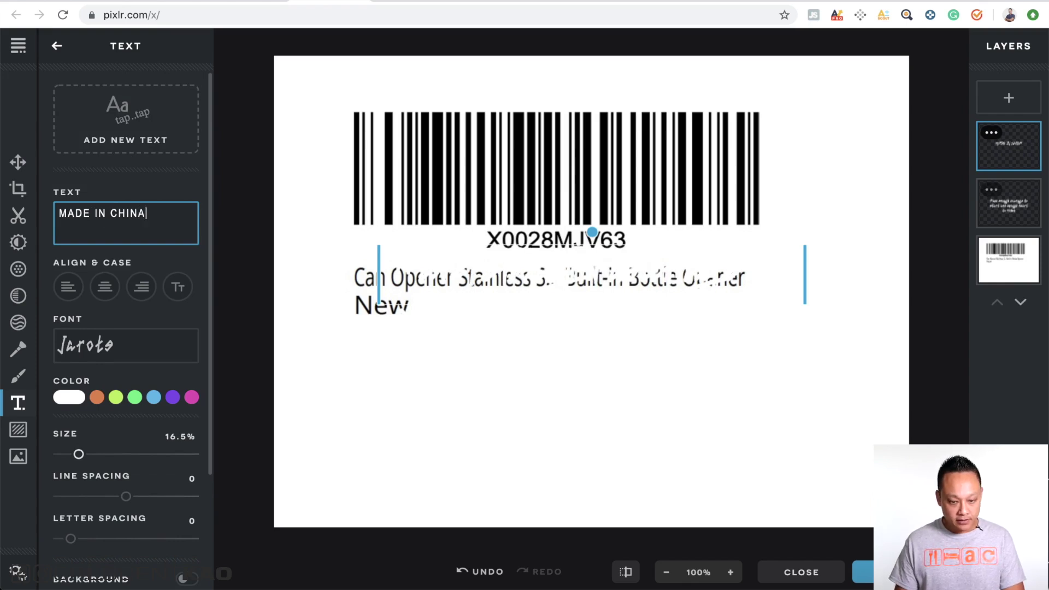
left_click_drag(571, 247, 553, 67)
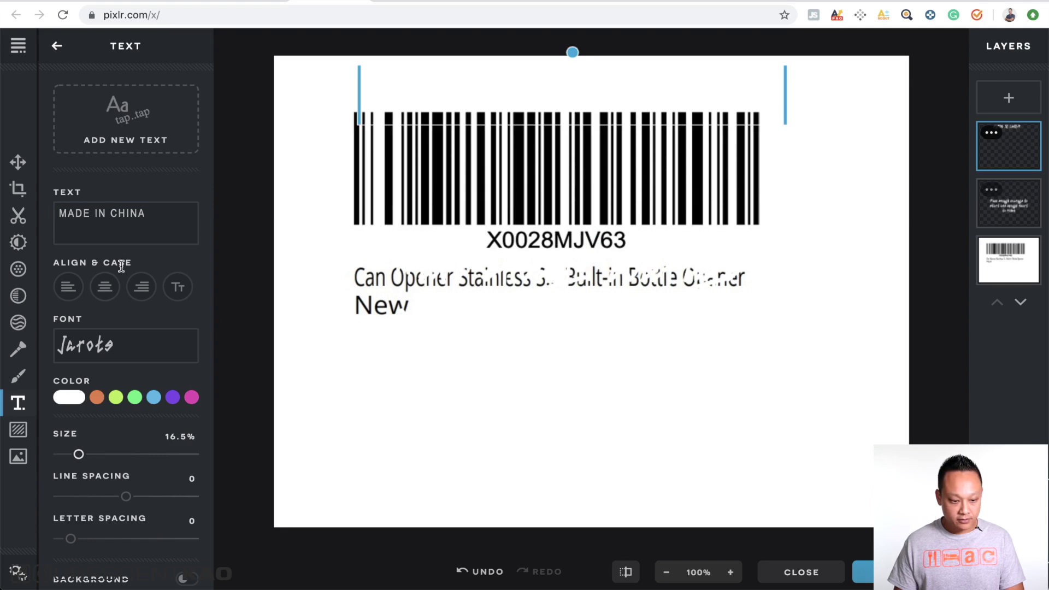
- Make the caption black Arial at 9% size, centre it over the barcode, and delete the placeholder quote text
left_click(69, 397)
left_click_drag(55, 470, 53, 489)
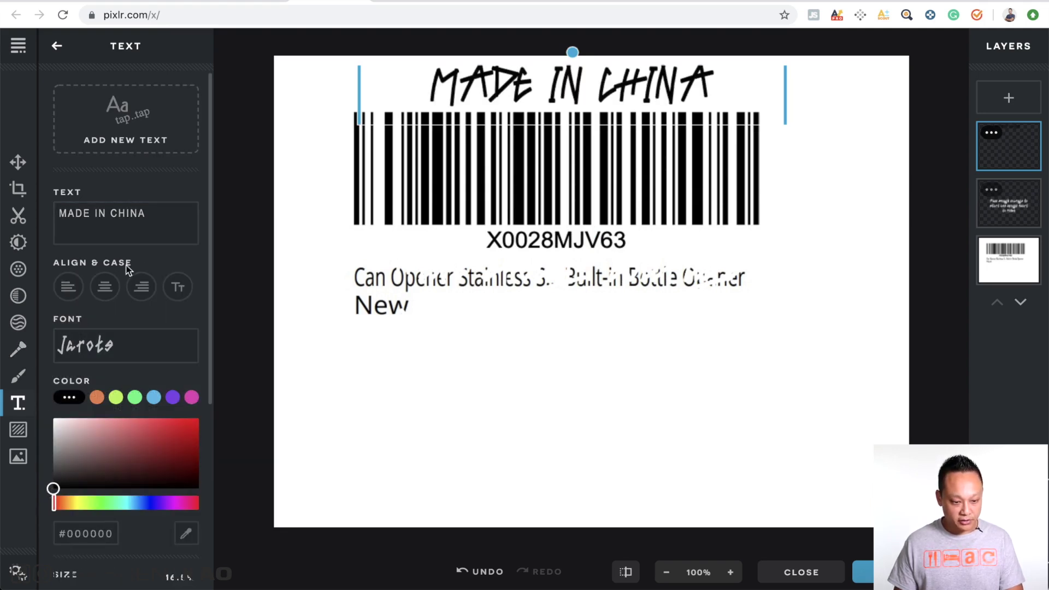
left_click(129, 344)
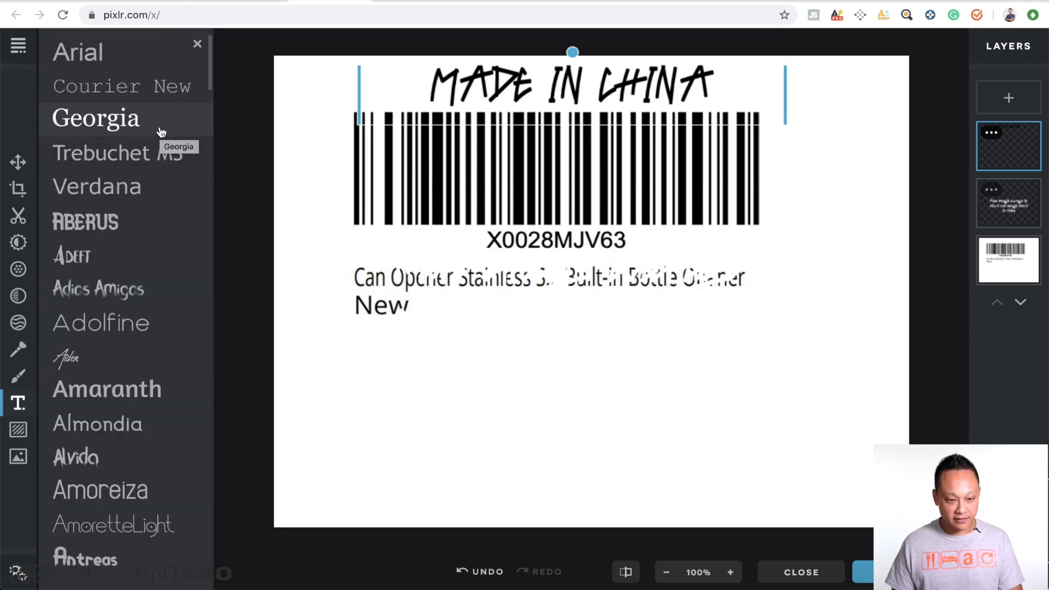
key("Escape")
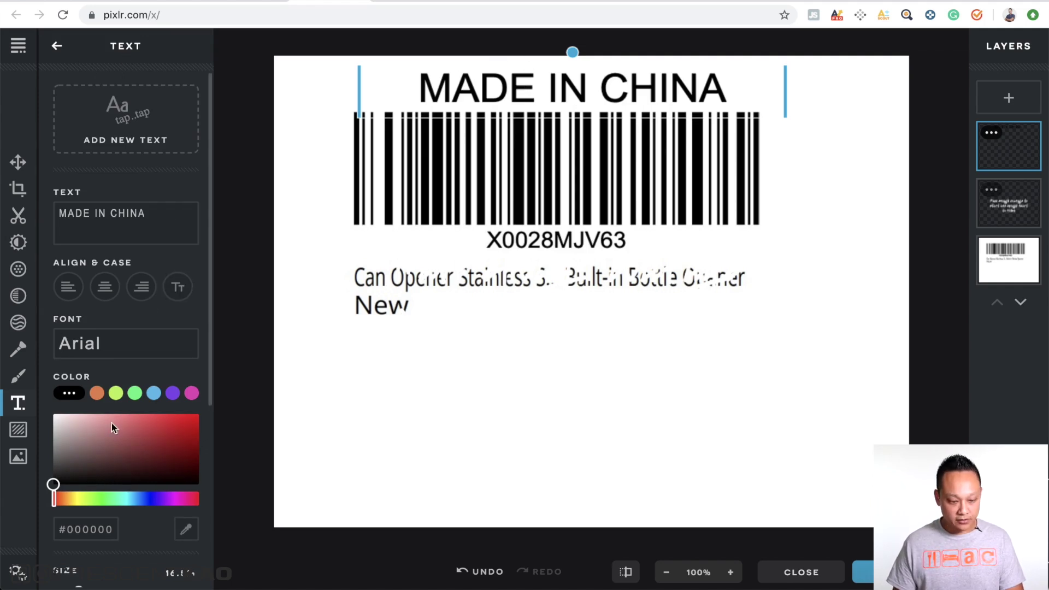
scroll(112, 423, "down", 3)
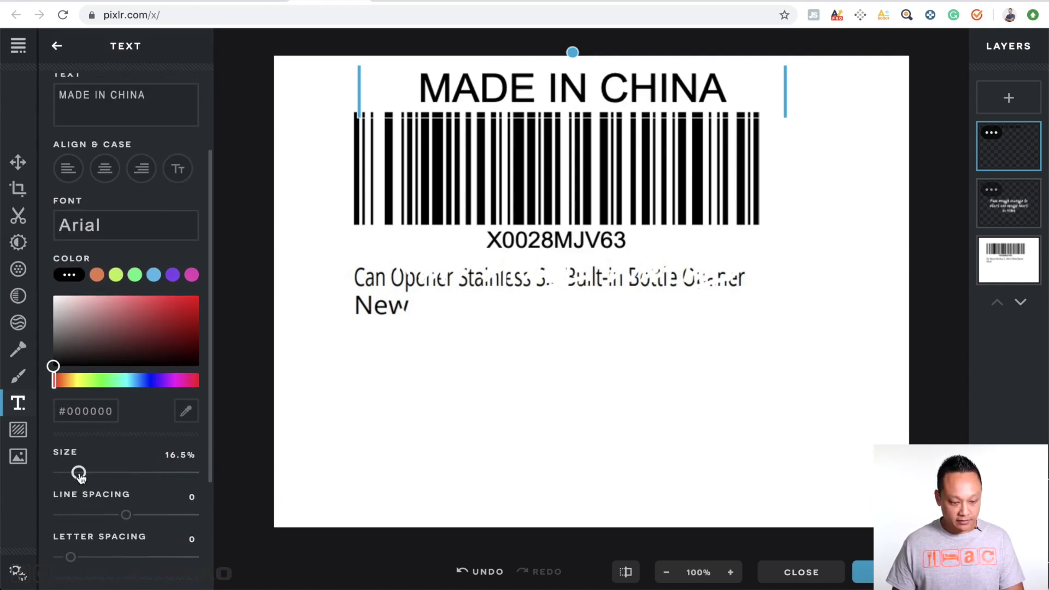
left_click_drag(79, 475, 69, 473)
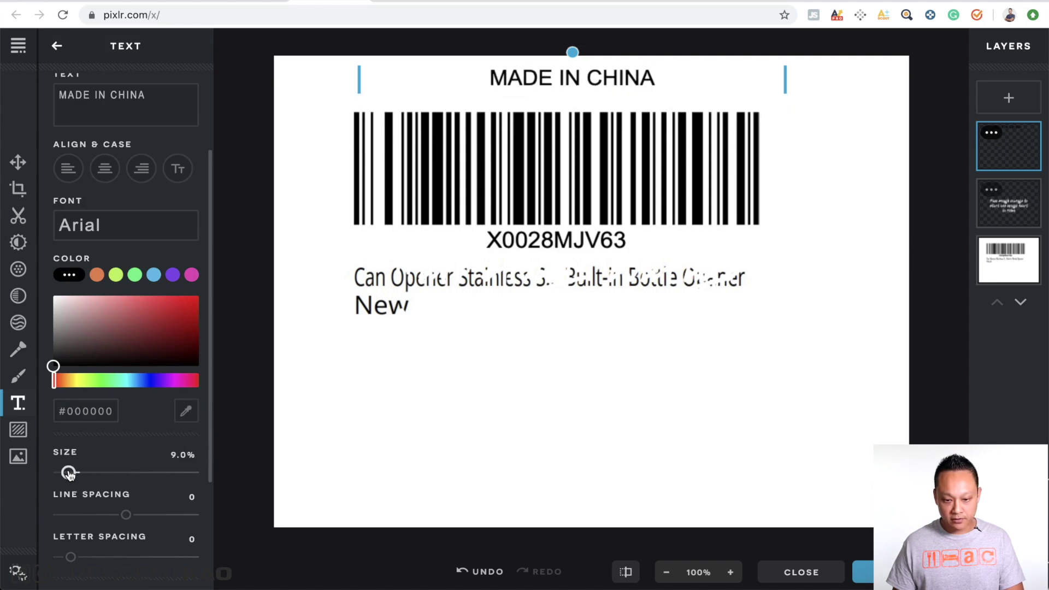
left_click_drag(583, 77, 573, 97)
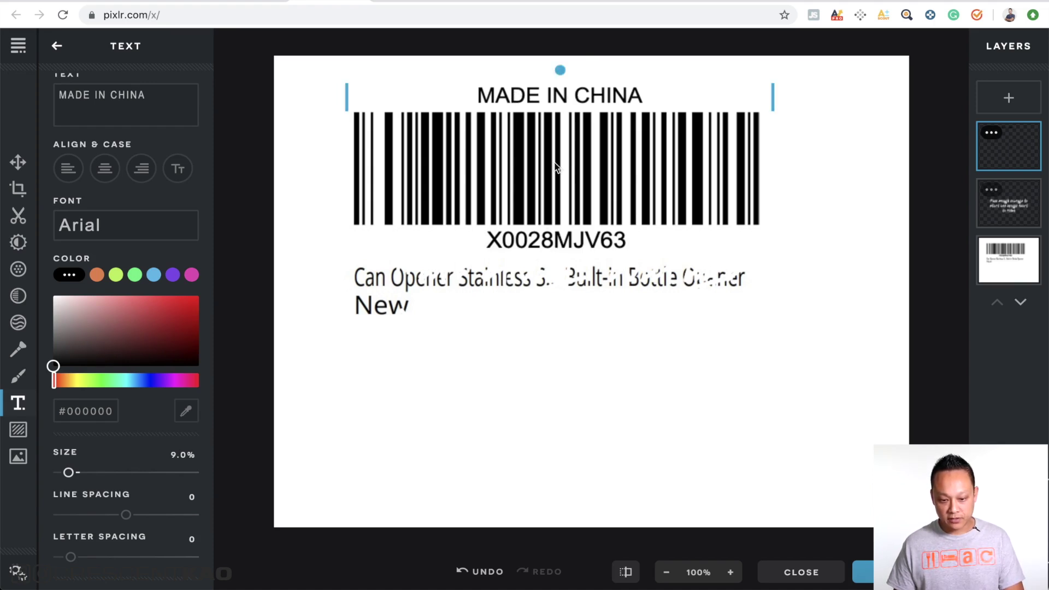
left_click_drag(560, 94, 558, 94)
left_click(487, 353)
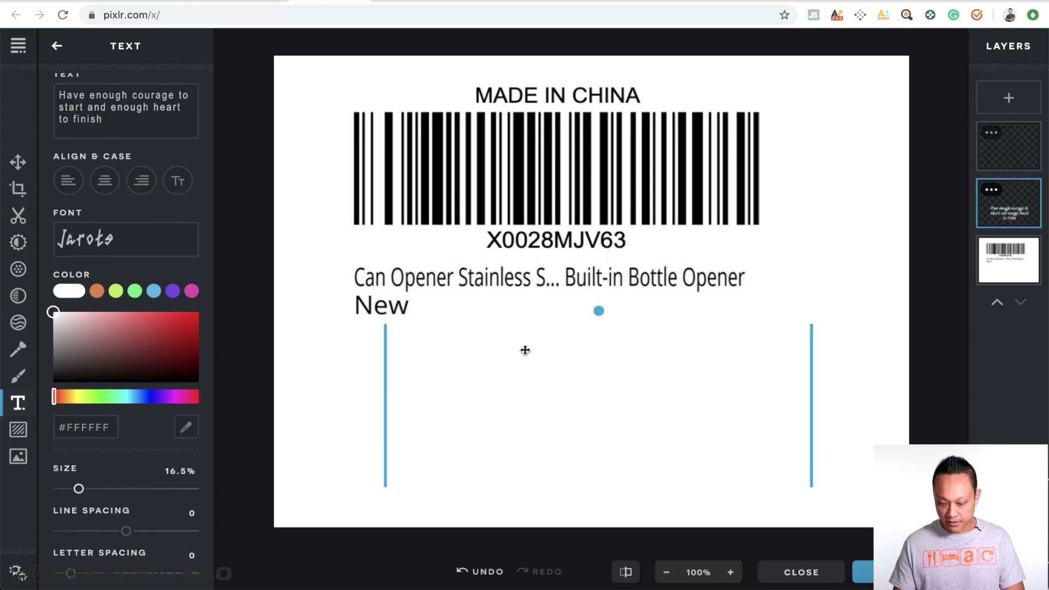
key("Delete")
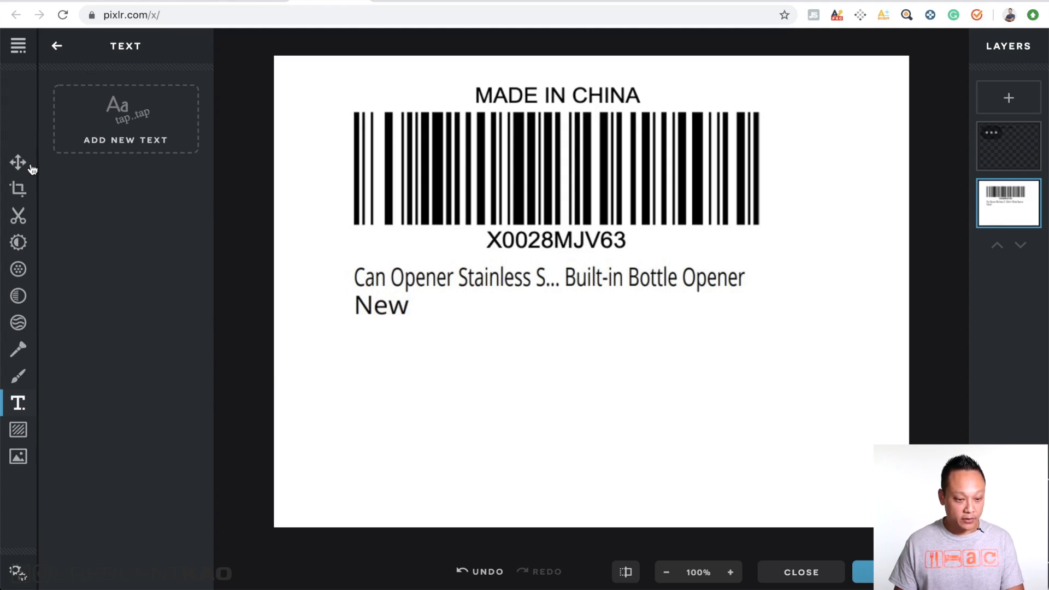
- Crop the label tightly to 678 × 385 px and download it as a 90% quality JPG
left_click(19, 189)
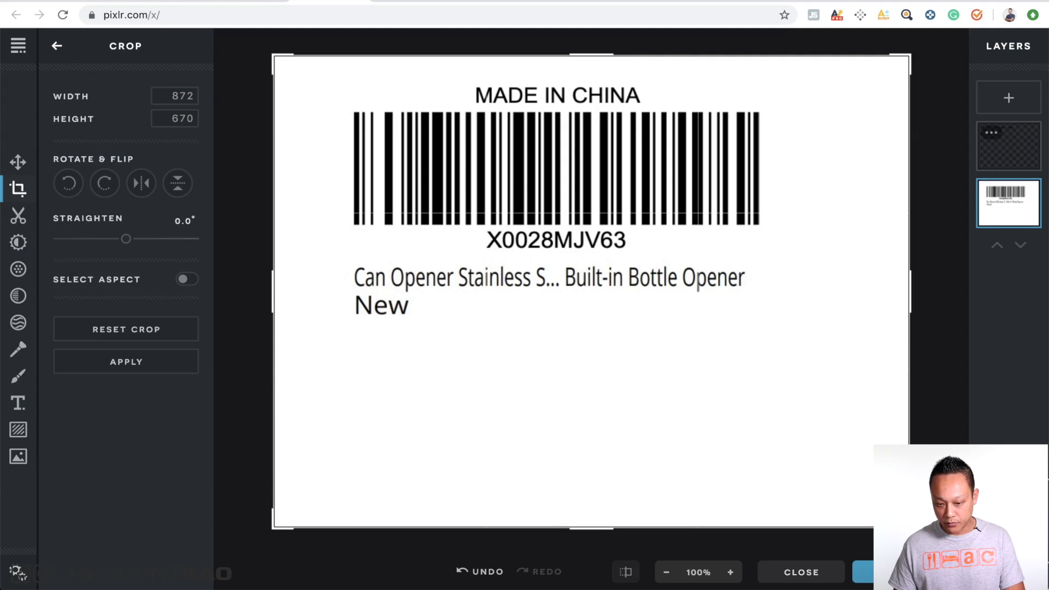
left_click_drag(909, 528, 806, 345)
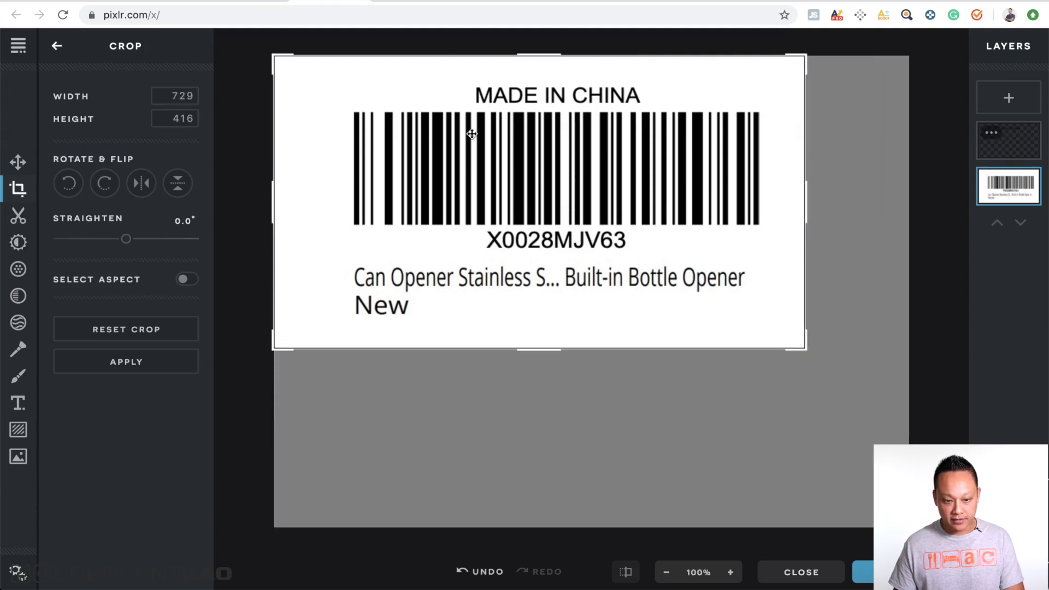
left_click_drag(274, 57, 310, 67)
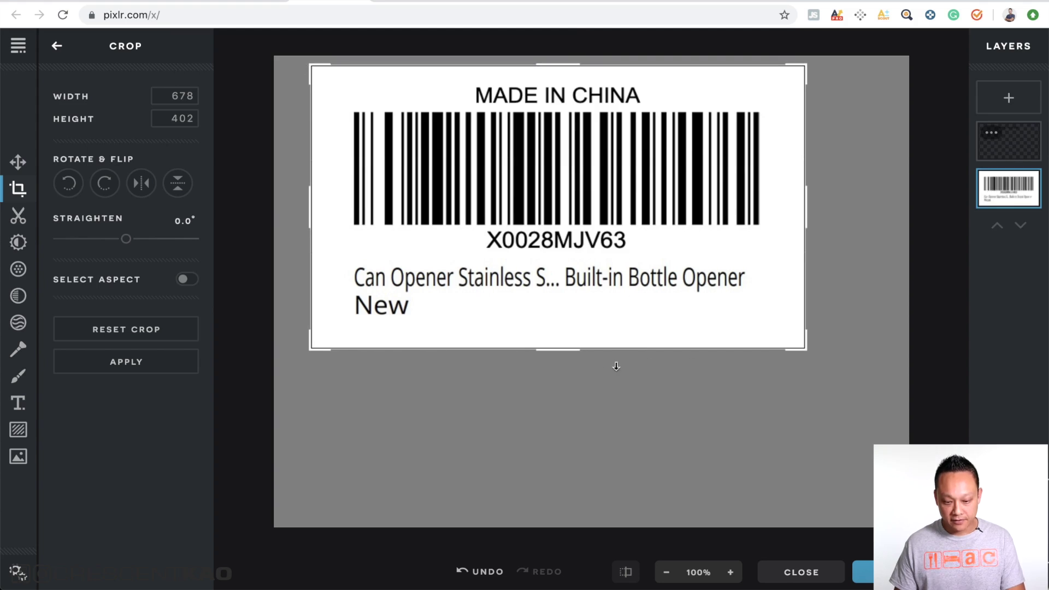
left_click_drag(571, 351, 570, 338)
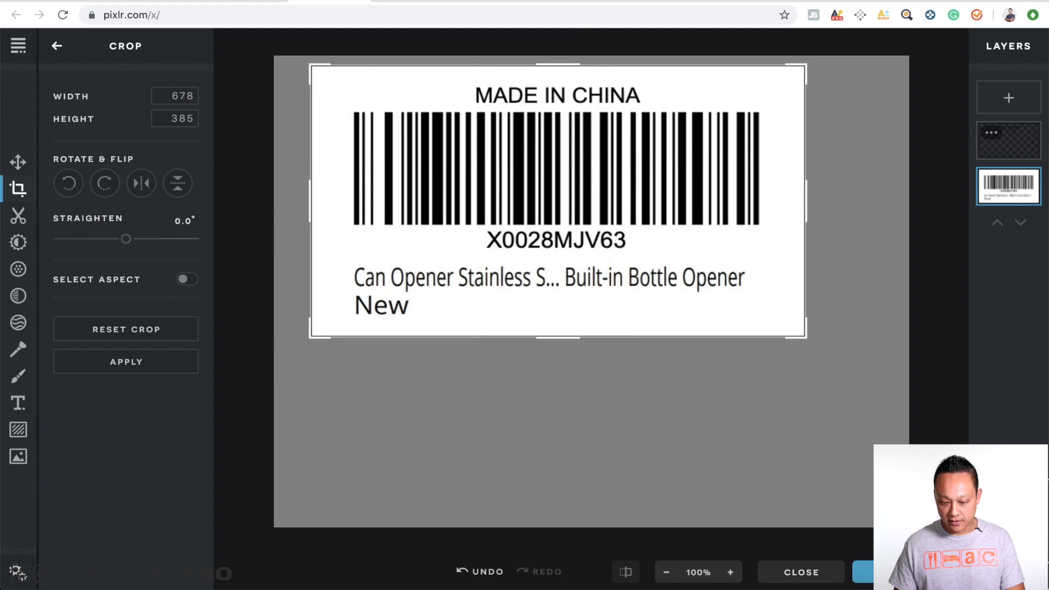
key("ctrl+s")
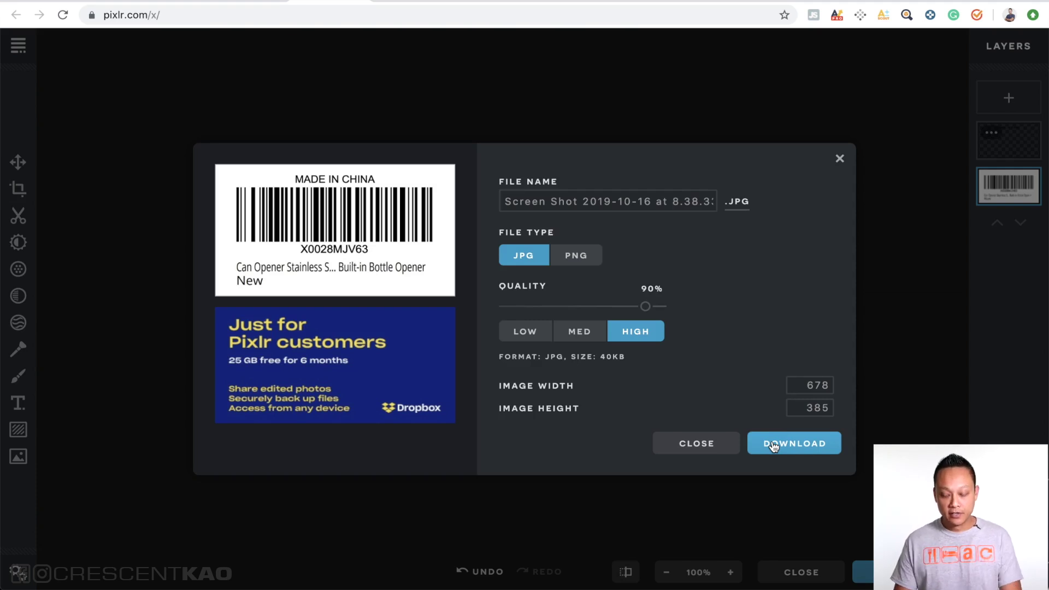
left_click(679, 443)
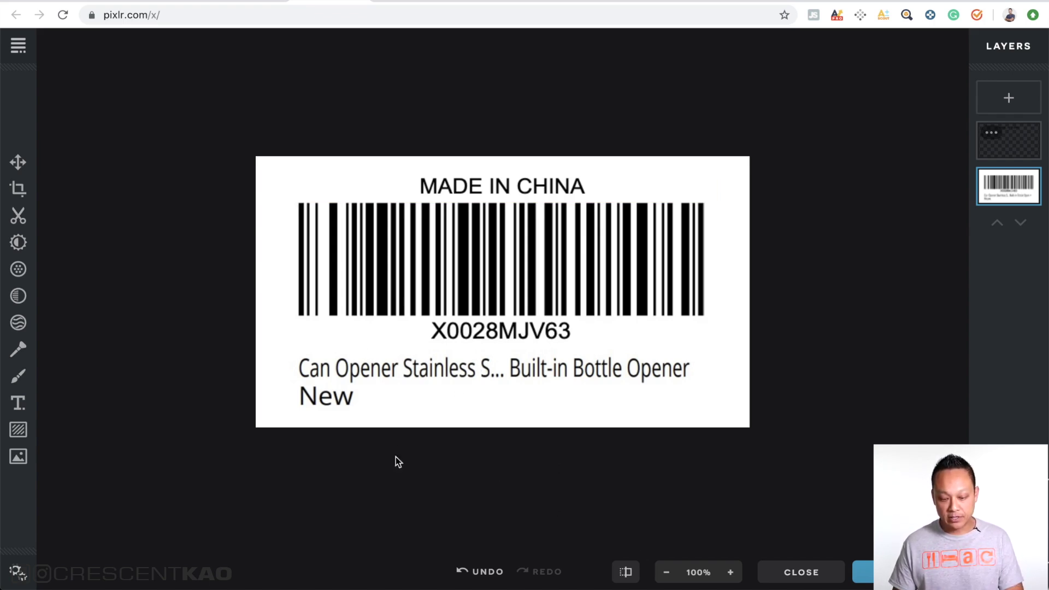
- Extend the canvas to 1200 px tall anchored top-middle, zoom in, then view the warning image results
left_click(18, 163)
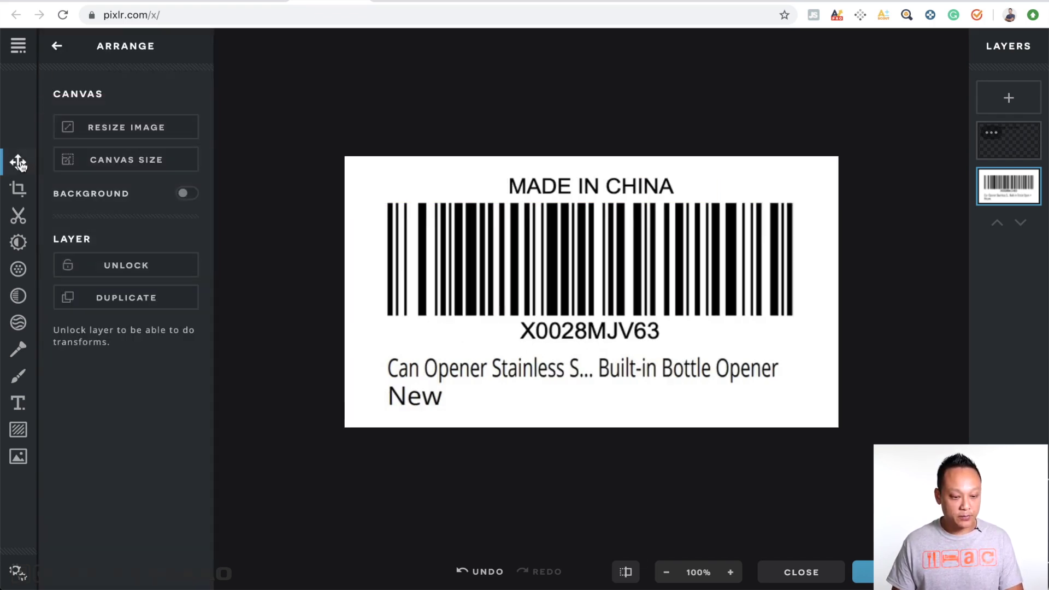
left_click(131, 164)
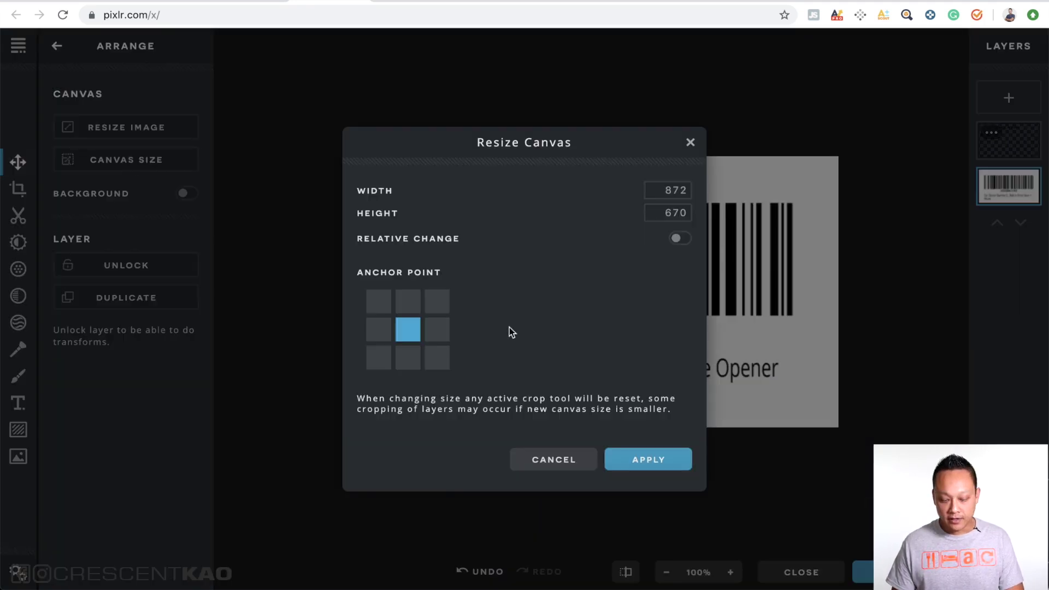
left_click(408, 304)
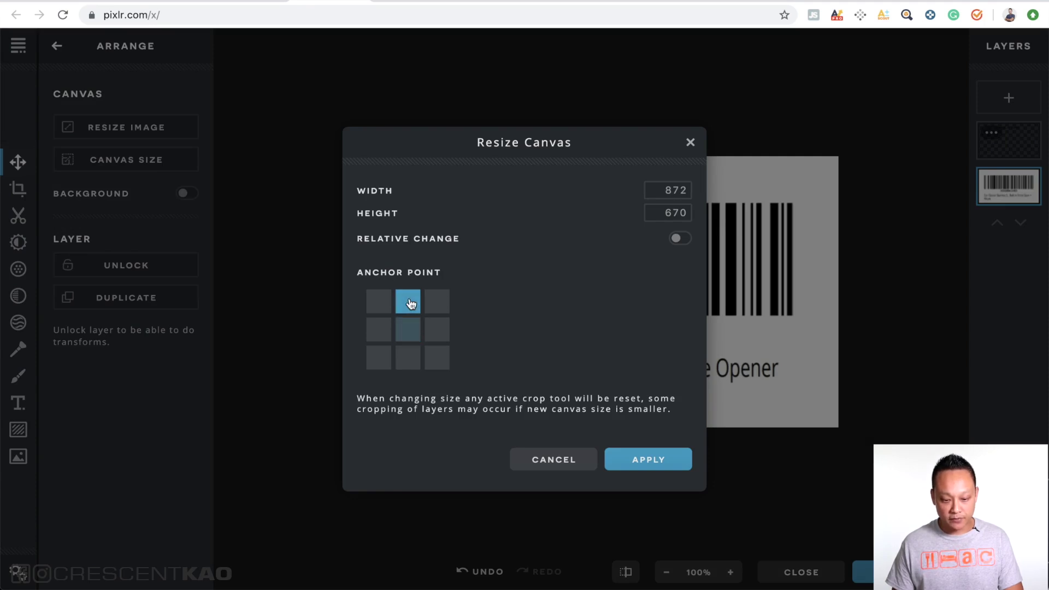
double_click(664, 216)
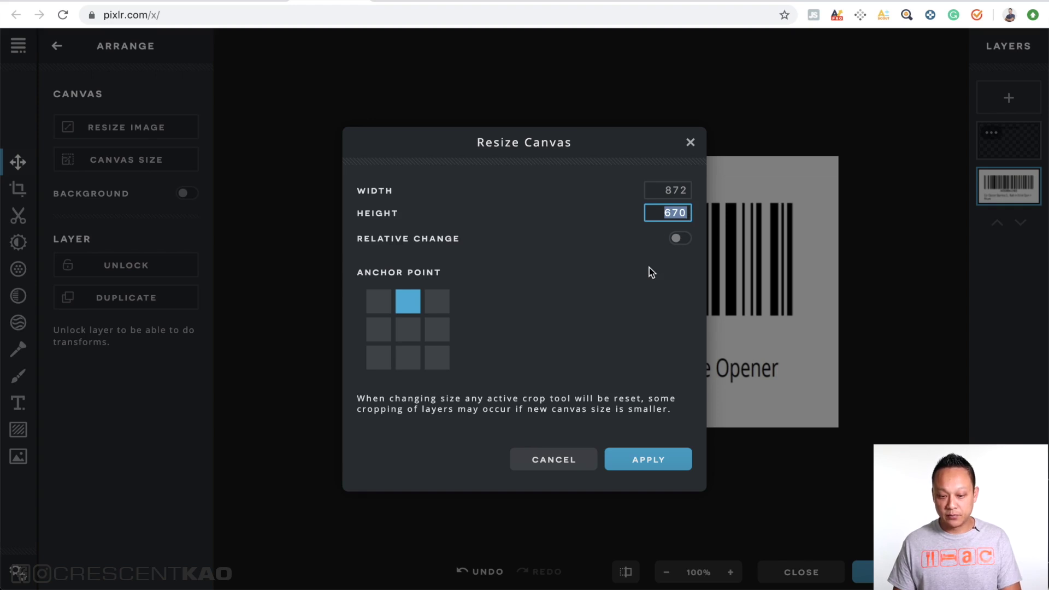
type("1200")
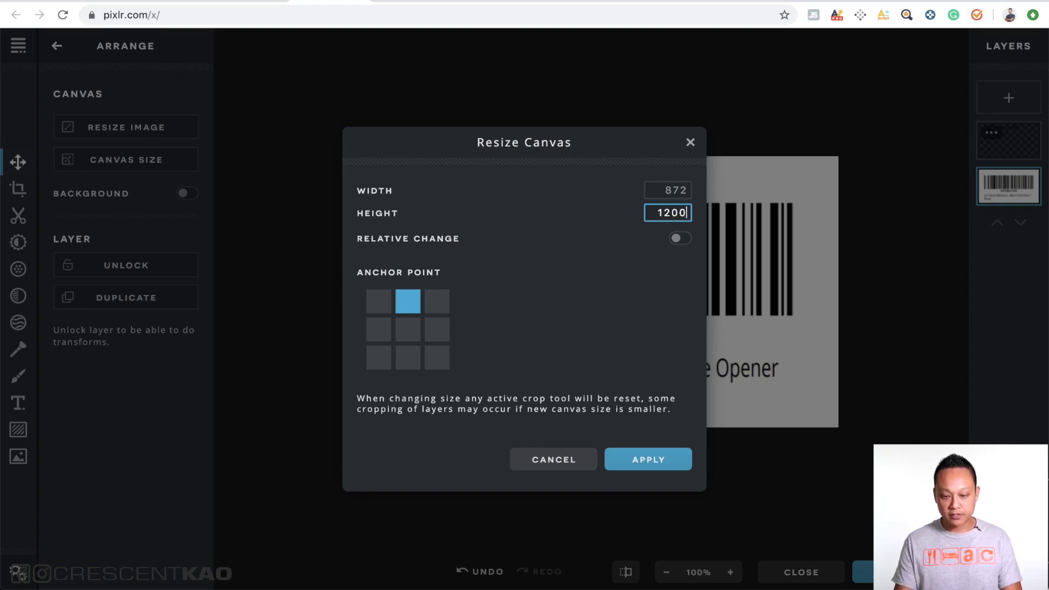
left_click(638, 457)
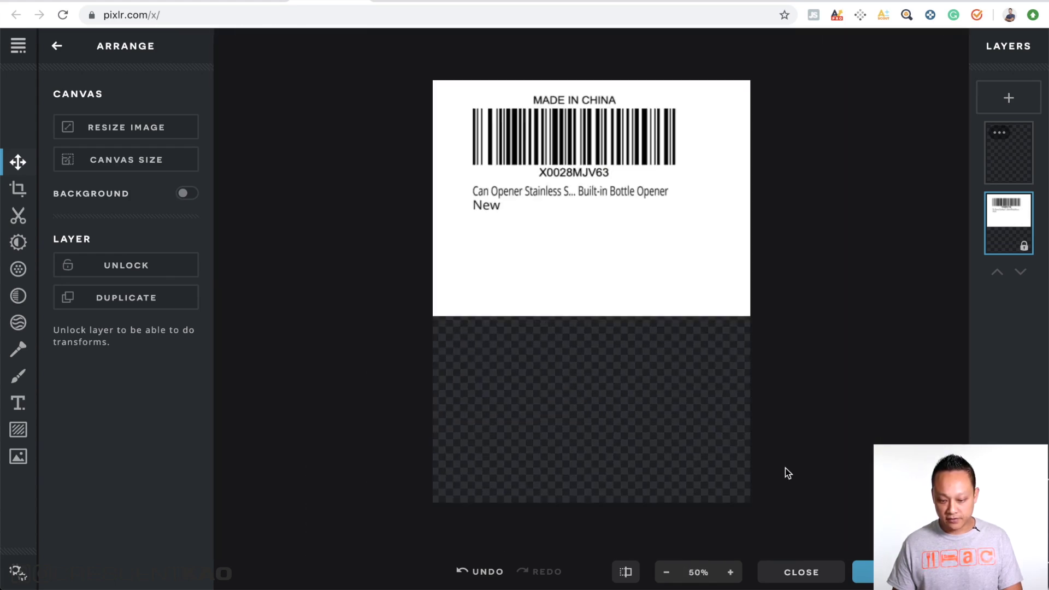
left_click(730, 572)
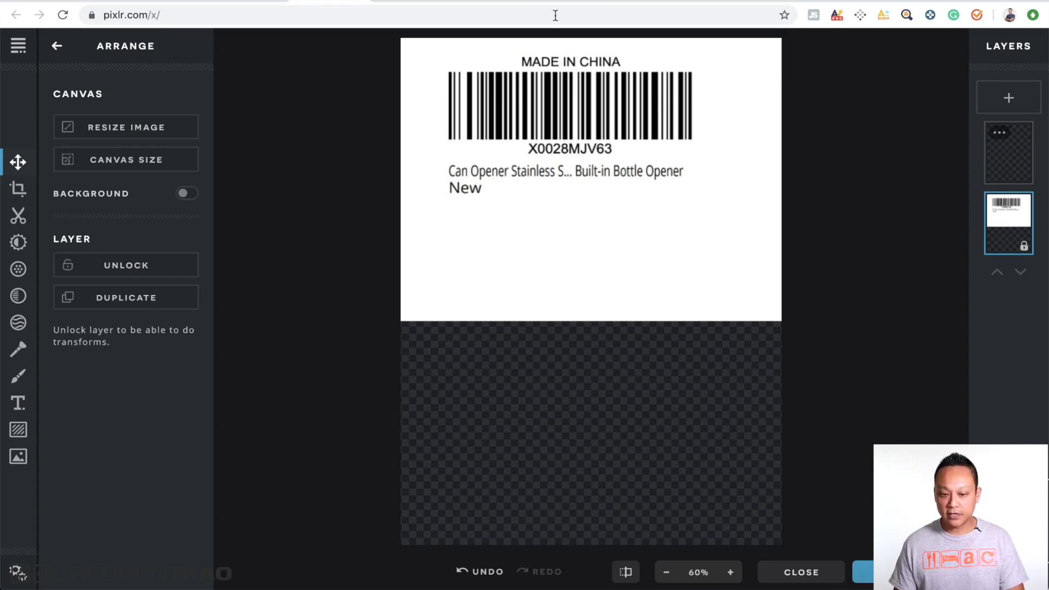
left_click(549, 1)
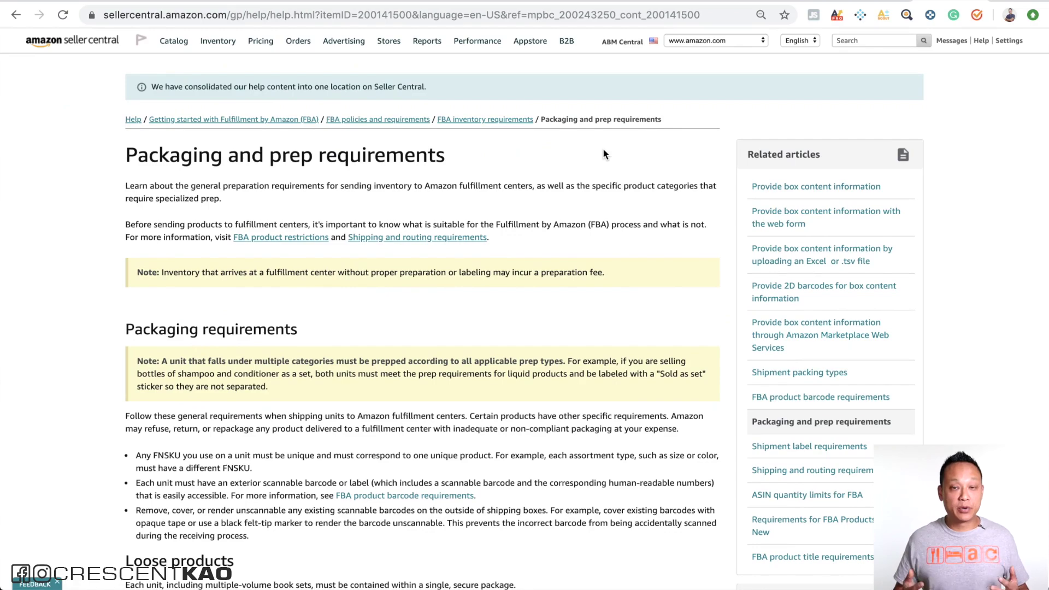
- Find the poly-bagged units section and highlight the 5-inch opening and suffocation warning requirements
scroll(603, 154, "down", 20)
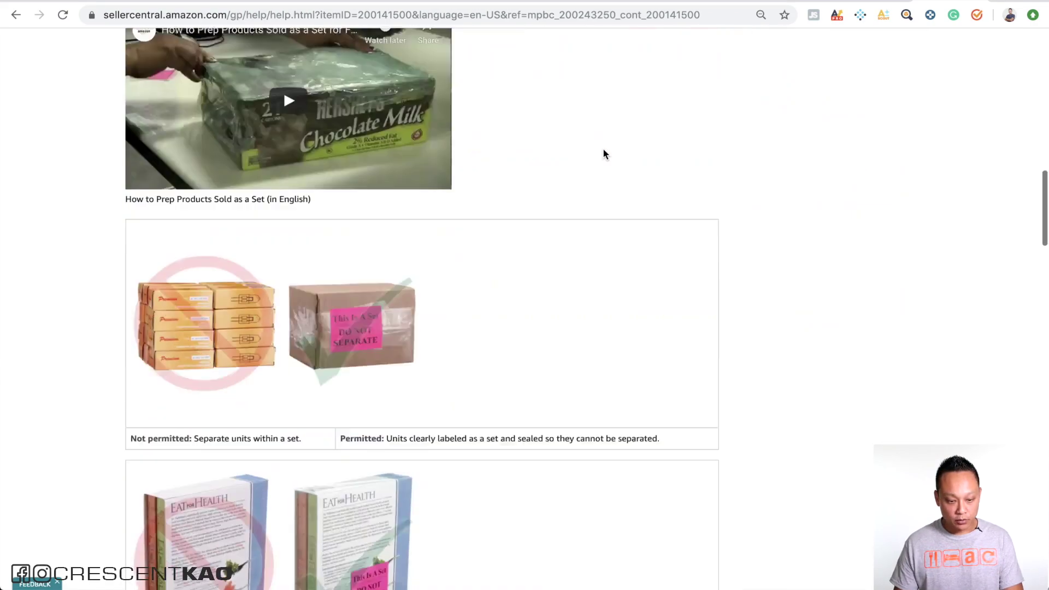
scroll(603, 154, "up", 3)
scroll(603, 154, "down", 6)
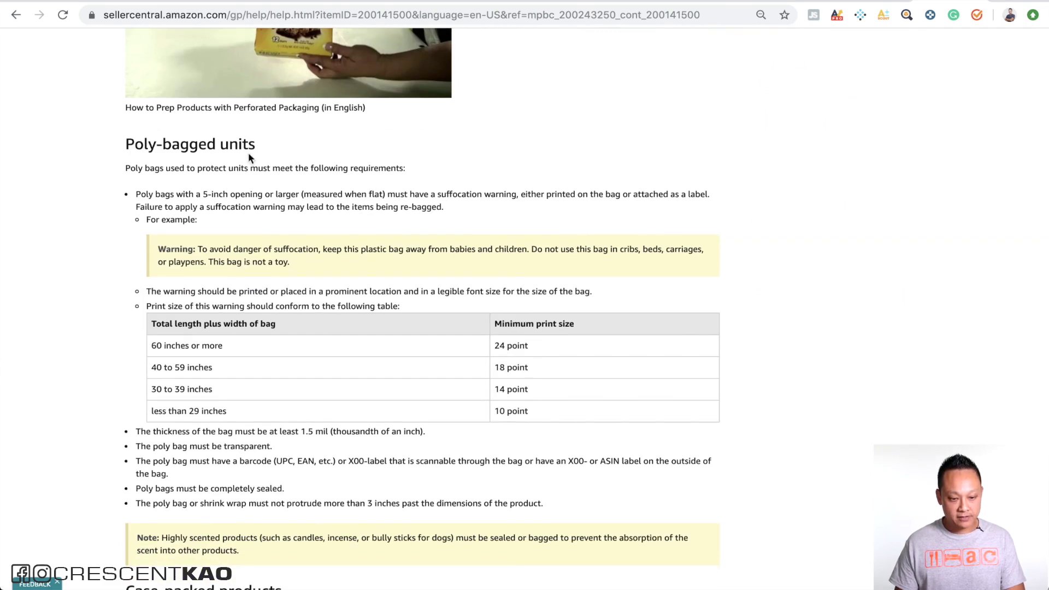
left_click_drag(132, 196, 278, 195)
left_click_drag(136, 195, 303, 195)
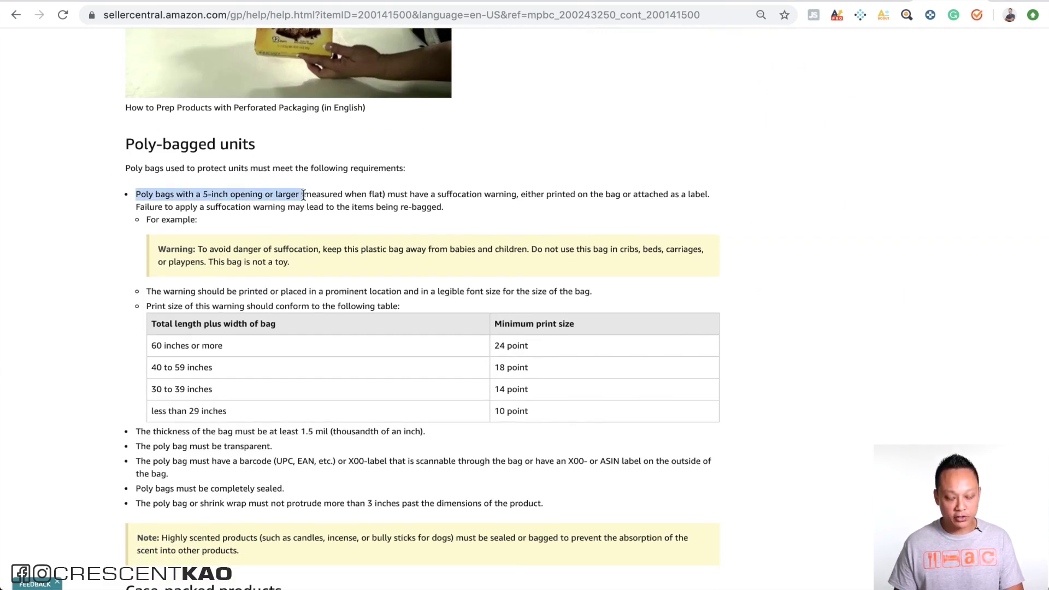
left_click(452, 190)
left_click_drag(386, 195, 527, 197)
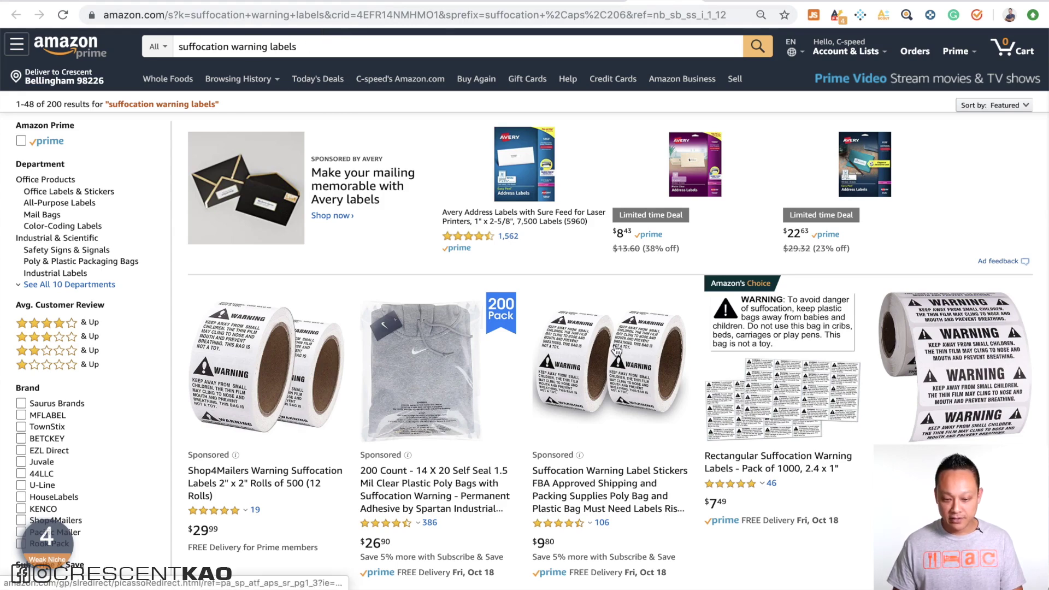
- Scroll through Amazon's 'made in china label' listings and return to the Pixlr editor tab
scroll(606, 387, "down", 2)
scroll(606, 387, "up", 1)
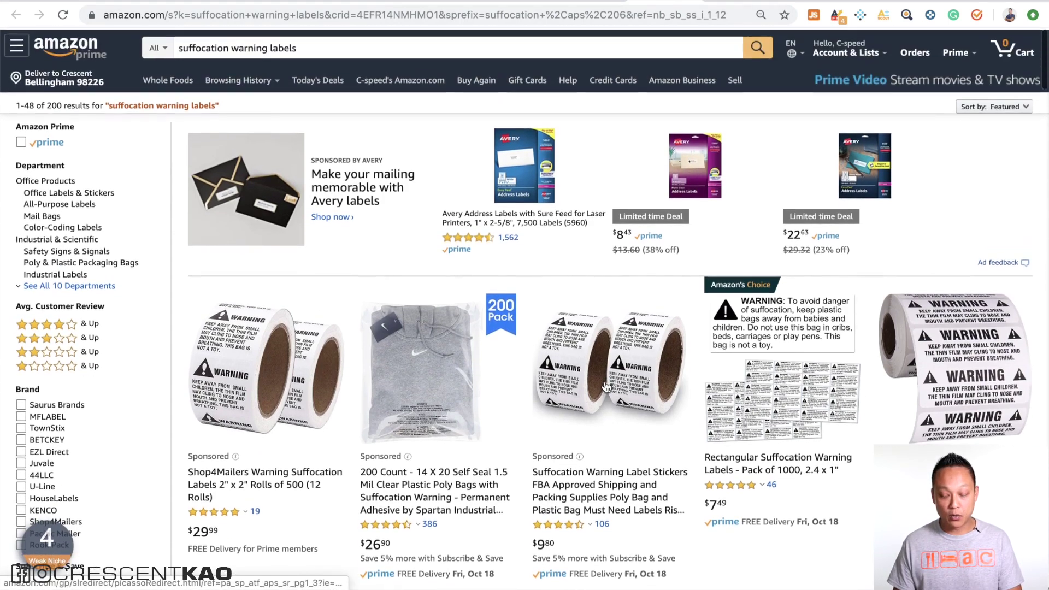
scroll(606, 387, "down", 3)
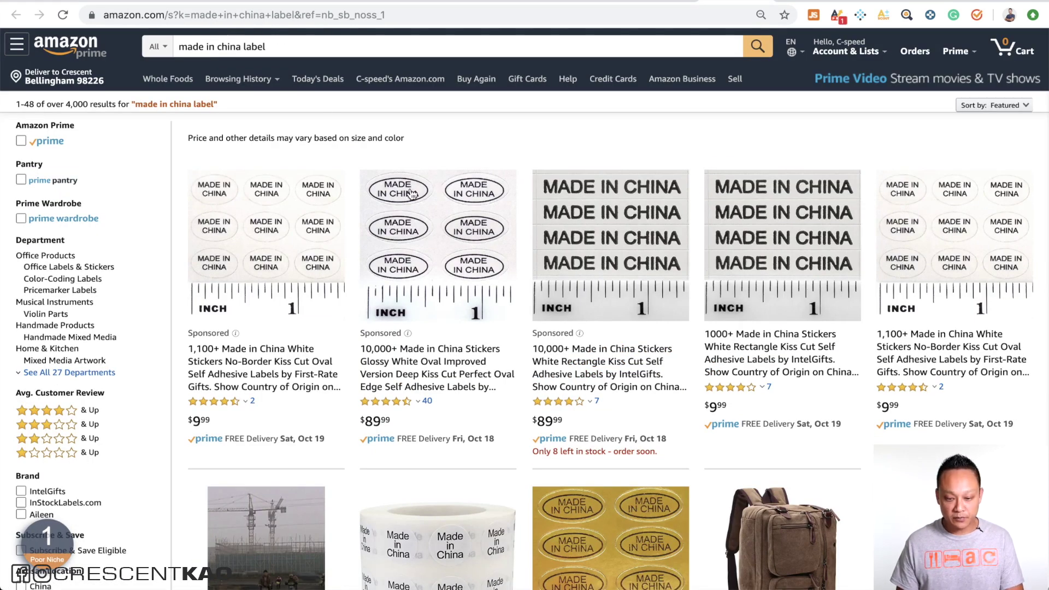
scroll(586, 362, "down", 4)
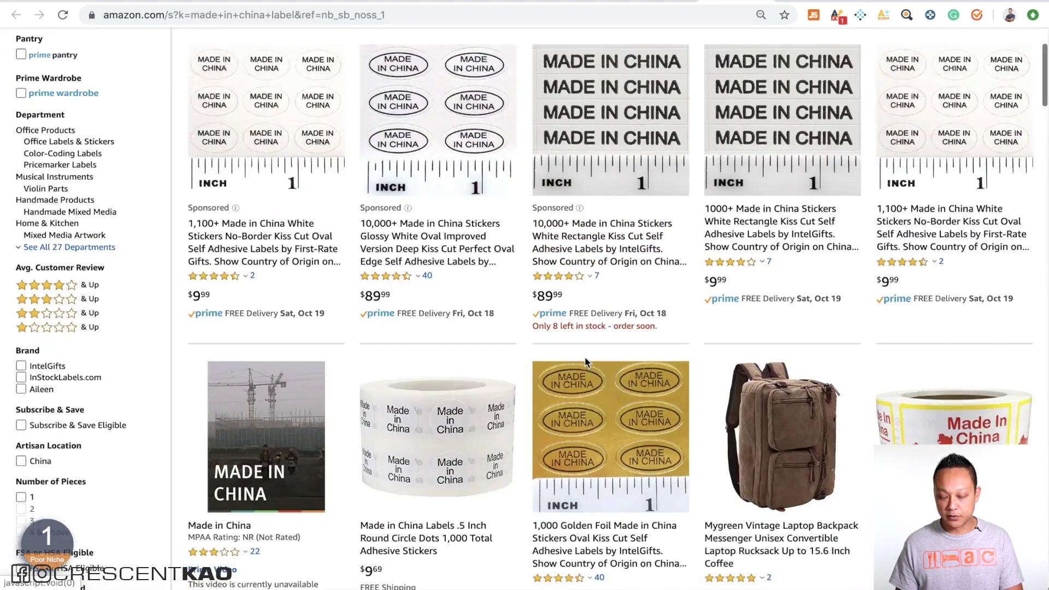
scroll(586, 362, "up", 4)
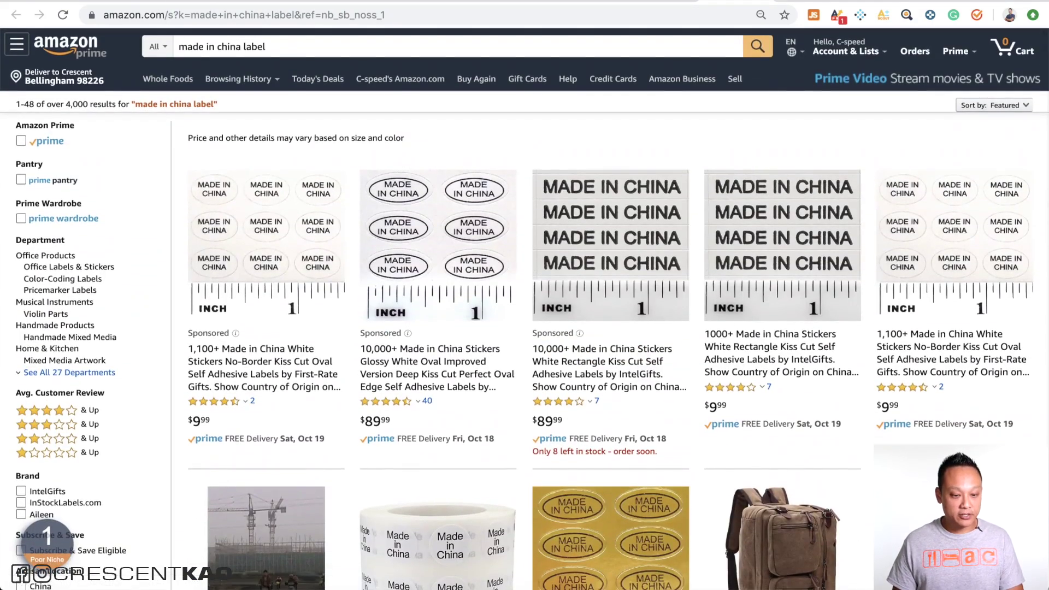
left_click(305, 2)
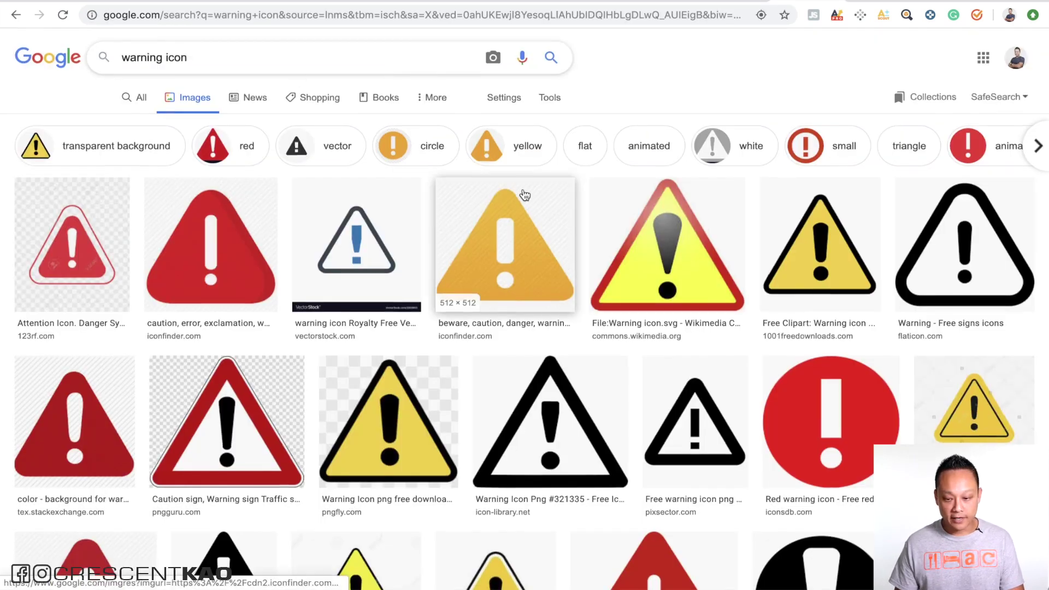
- Preview the pixsector black outlined warning-triangle icon and save it as a PNG in the Amazon folder
scroll(524, 196, "down", 6)
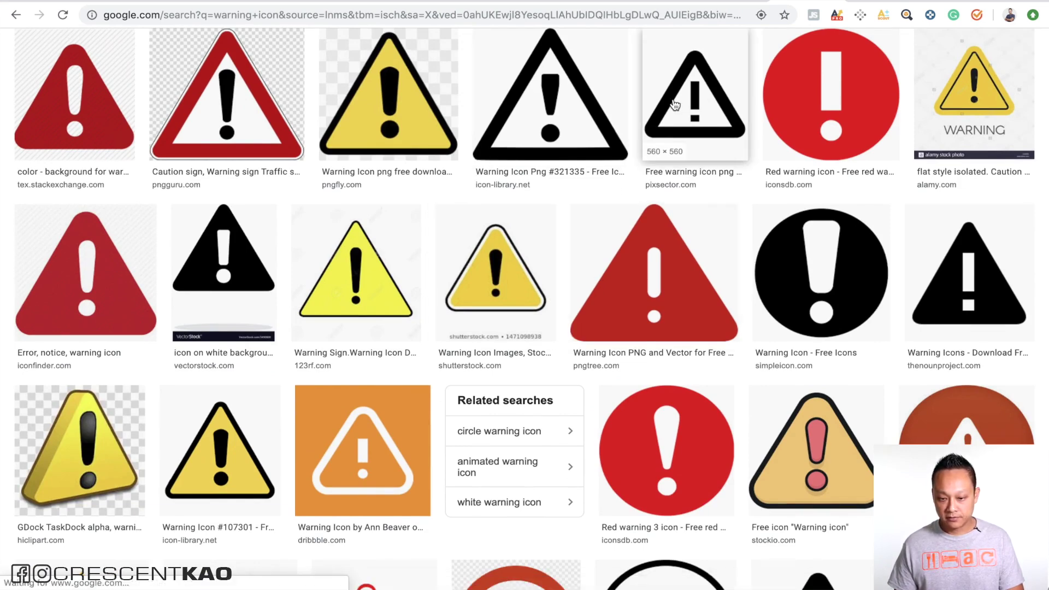
left_click(676, 105)
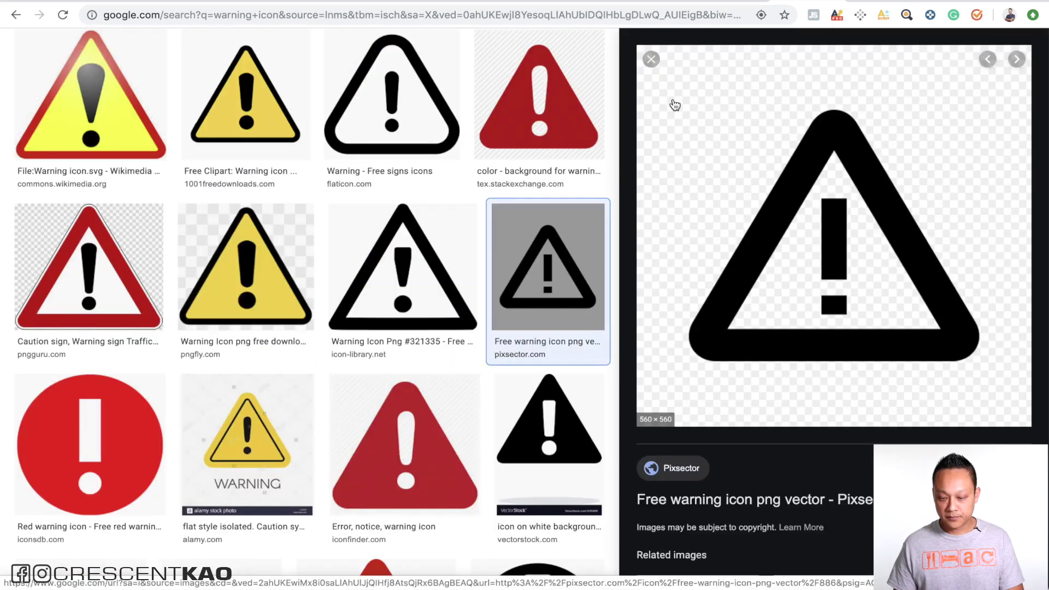
right_click(825, 173)
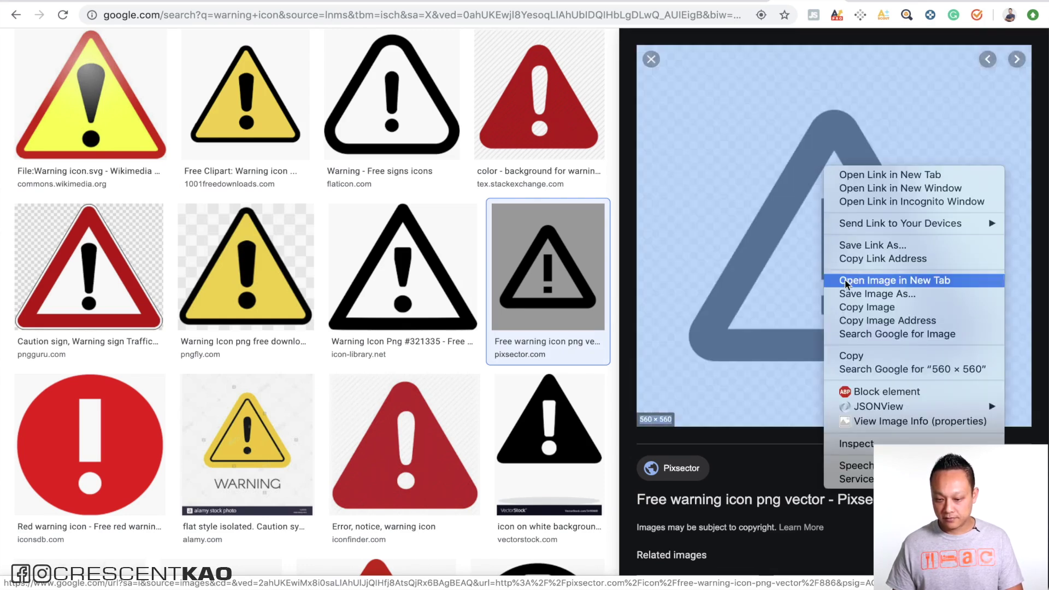
left_click(849, 295)
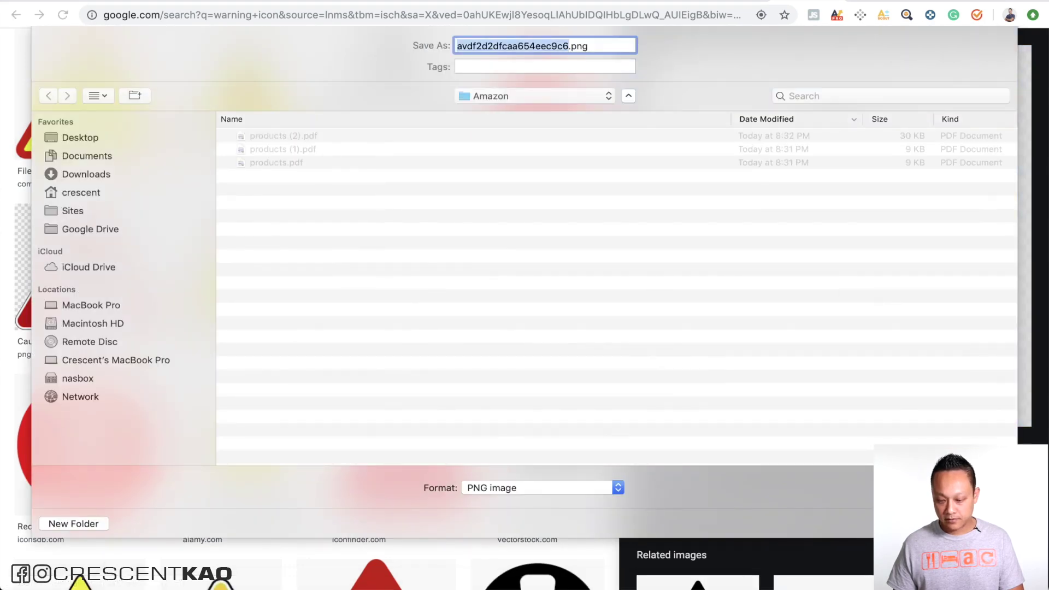
key("Return")
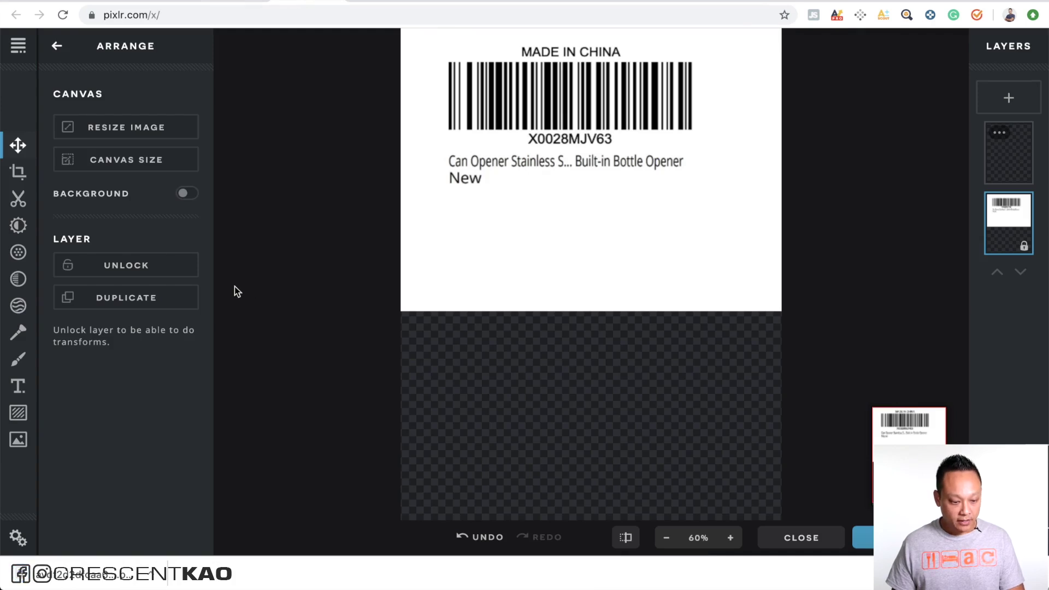
- Insert the saved warning-icon PNG, shrink it, and place it just below the word New
left_click(18, 441)
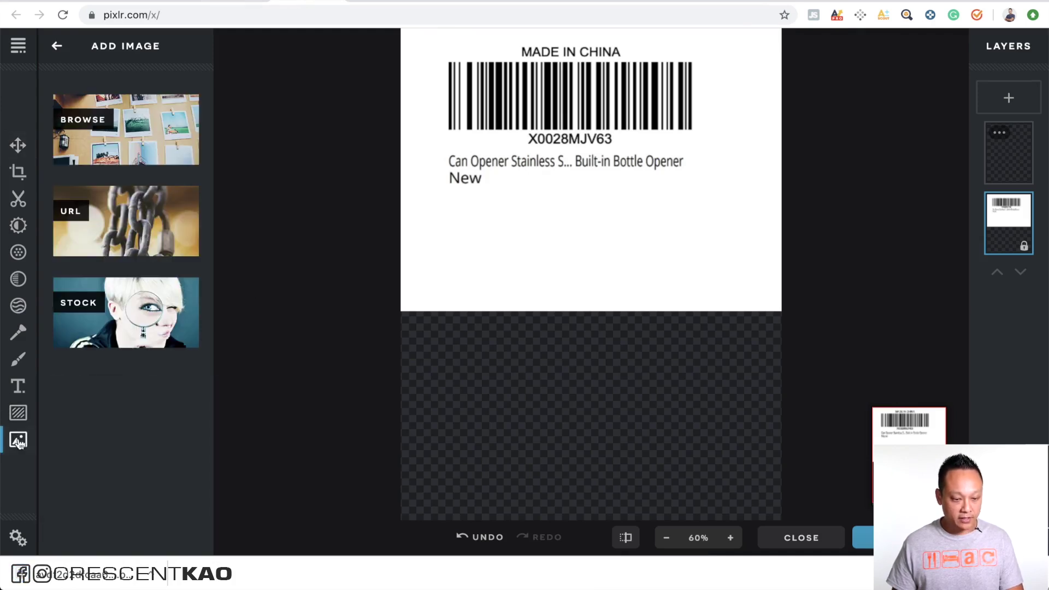
left_click(112, 128)
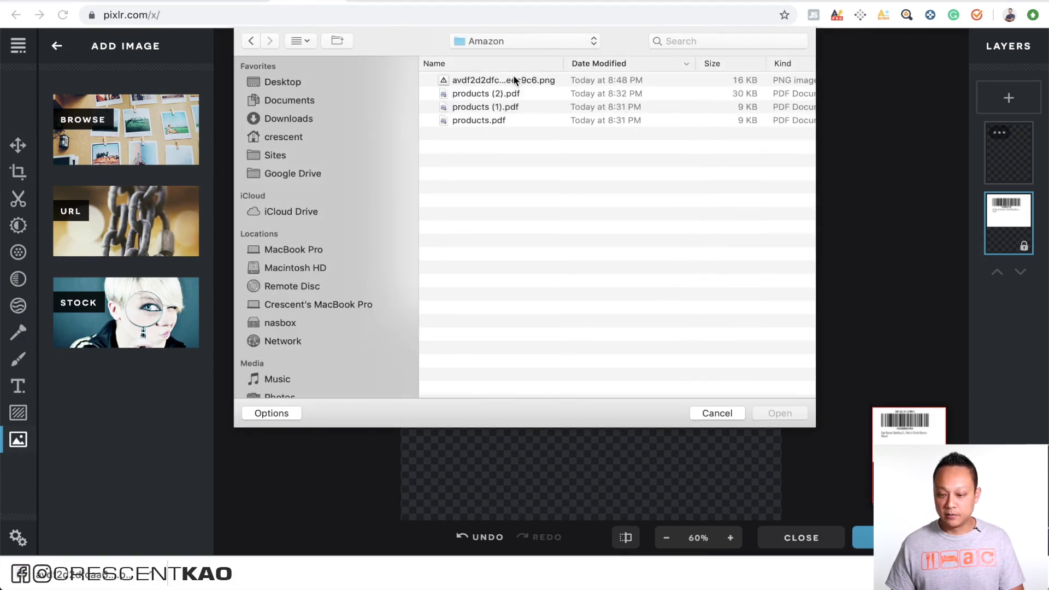
double_click(513, 81)
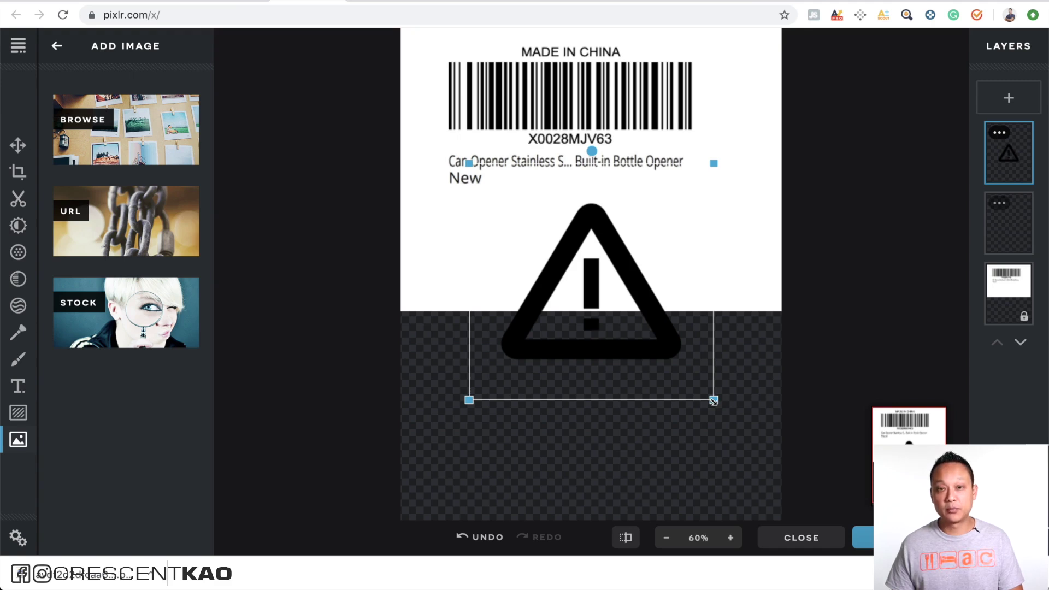
left_click_drag(714, 401, 545, 233)
left_click_drag(515, 198, 487, 226)
left_click_drag(516, 266, 475, 227)
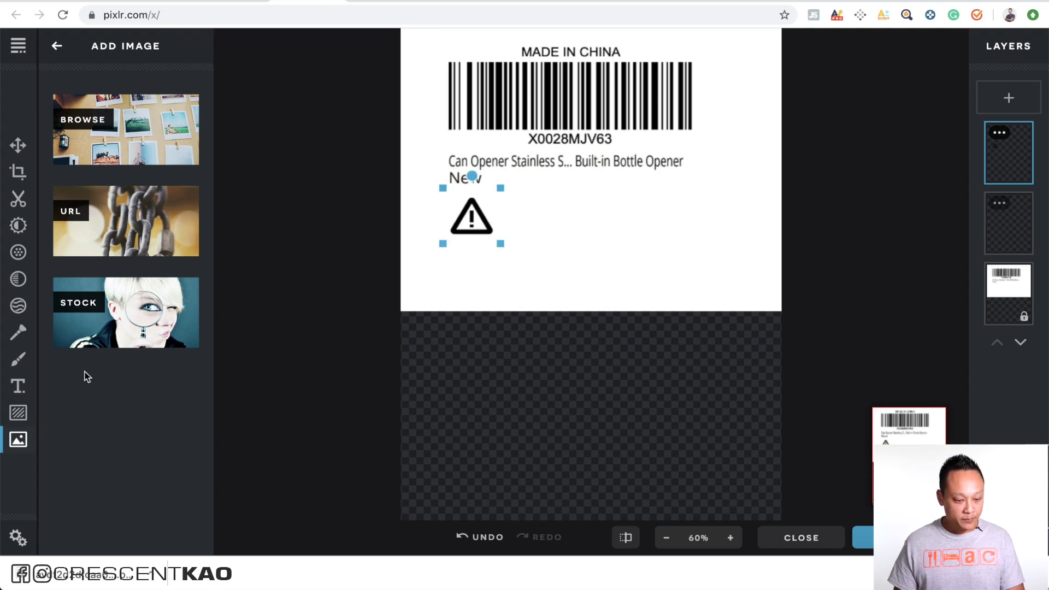
- Add a new text layer reading 'WARNING!'
left_click(21, 387)
left_click(128, 114)
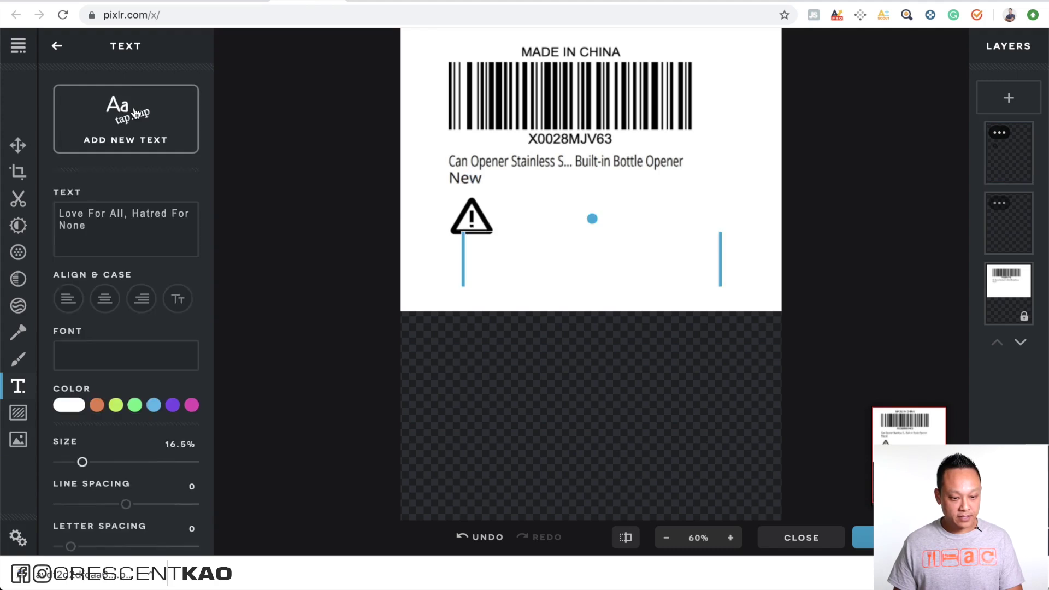
left_click(130, 224)
key("ctrl+a")
type("W")
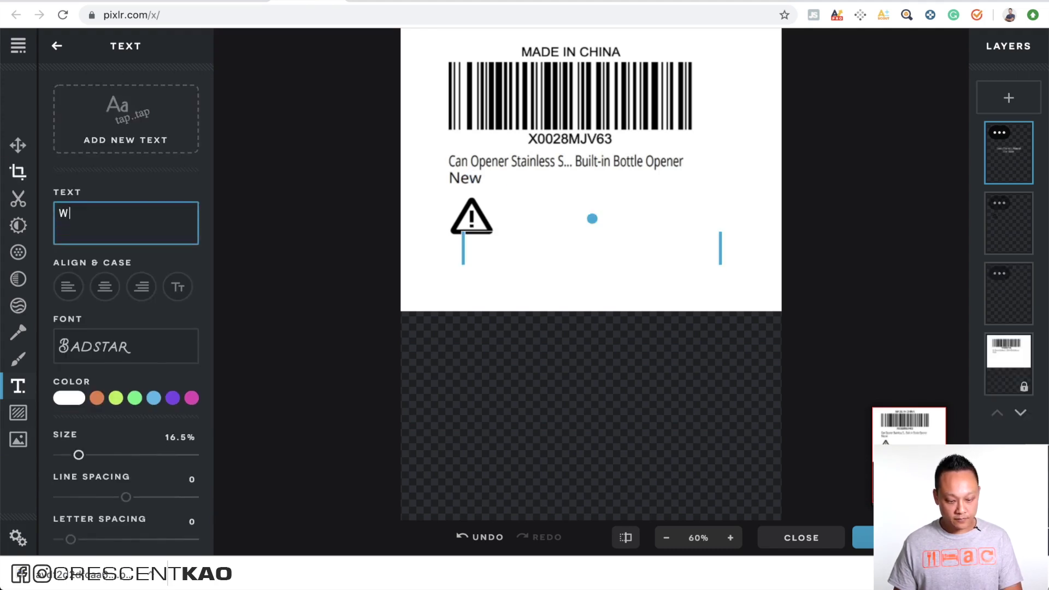
type("ARNING!")
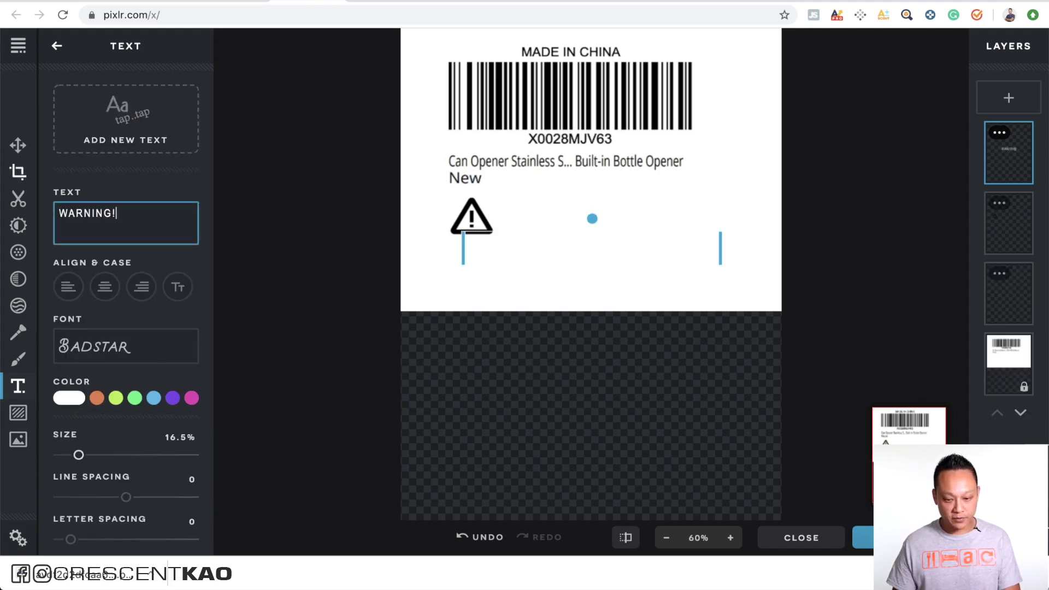
- Make WARNING! black Arial at 26% size and line it up beside the warning icon
left_click(62, 398)
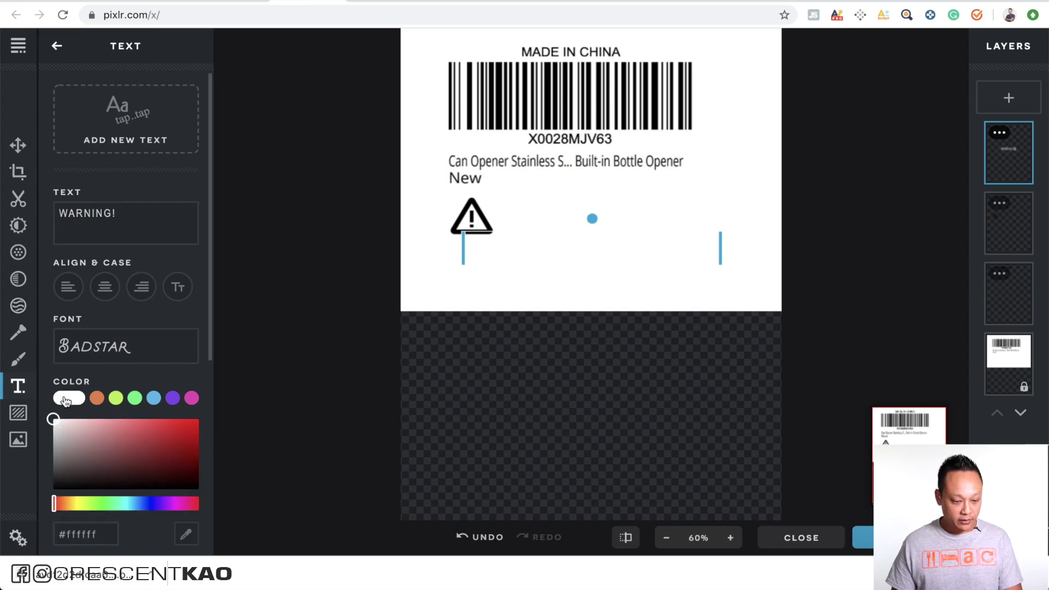
left_click_drag(69, 463, 53, 489)
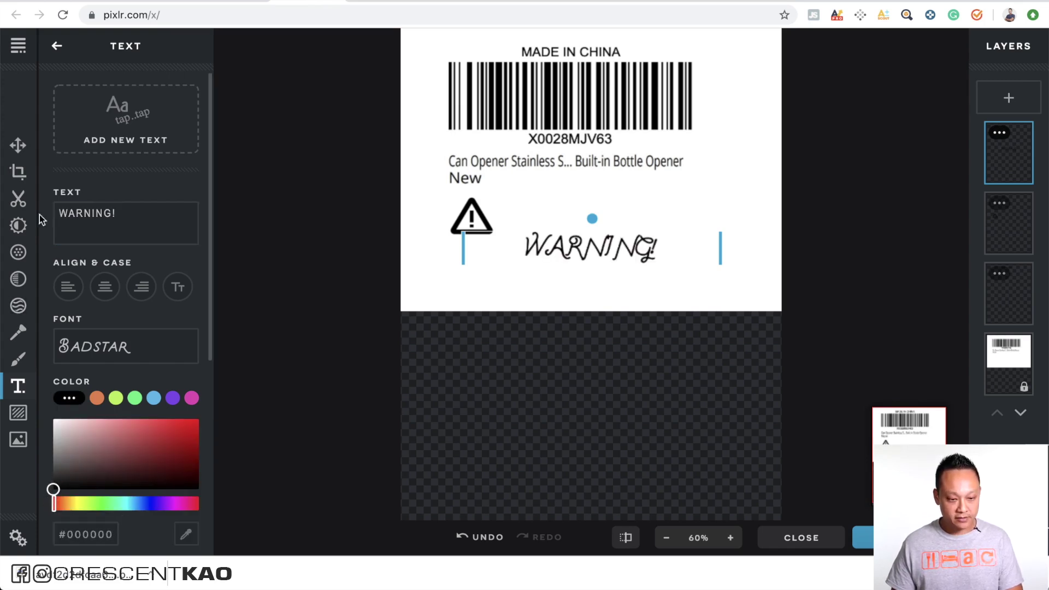
left_click(93, 346)
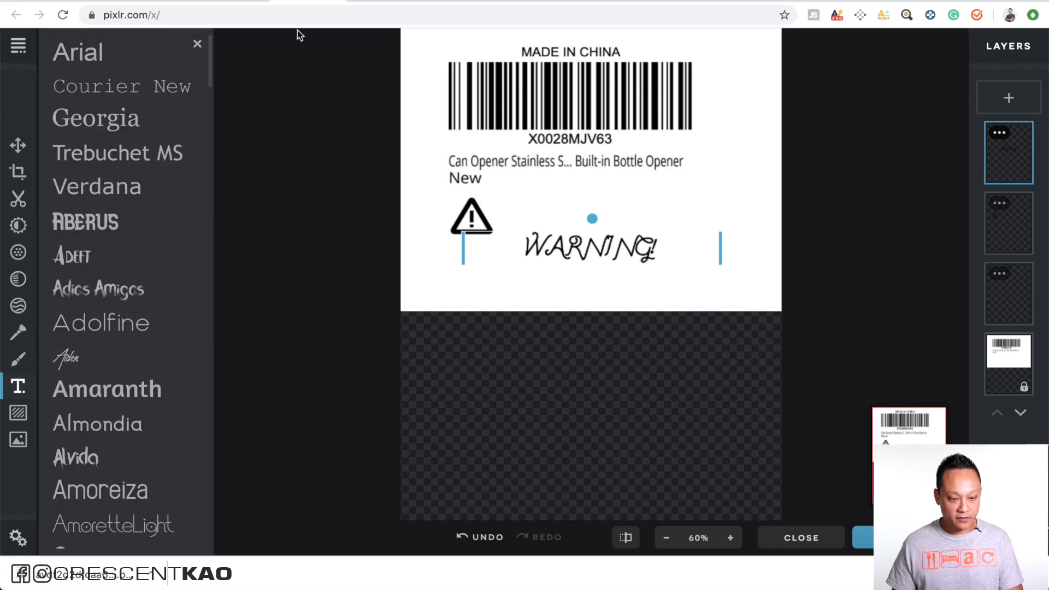
left_click(137, 43)
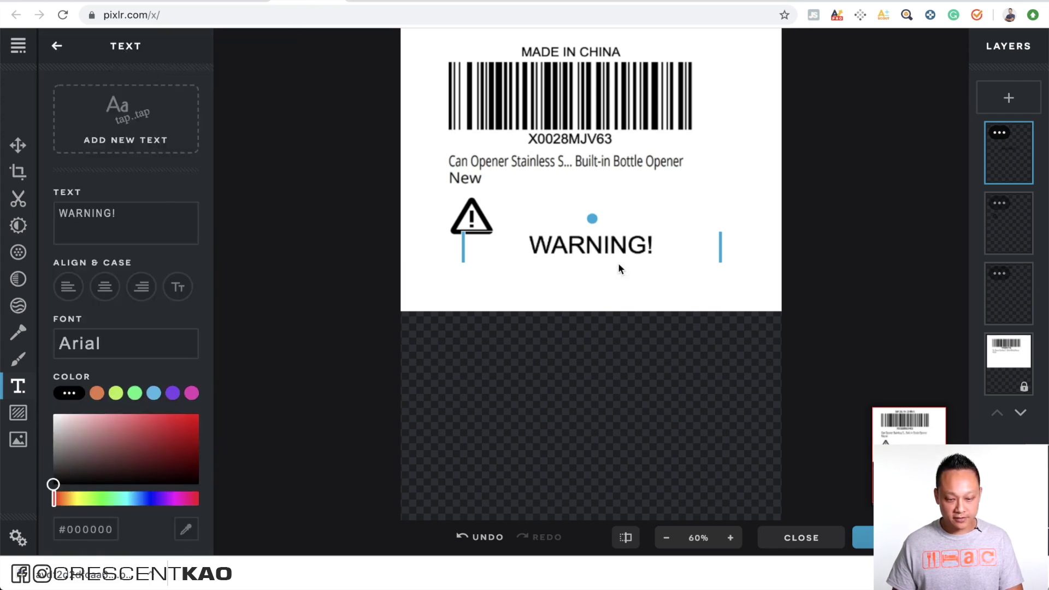
left_click_drag(615, 247, 590, 225)
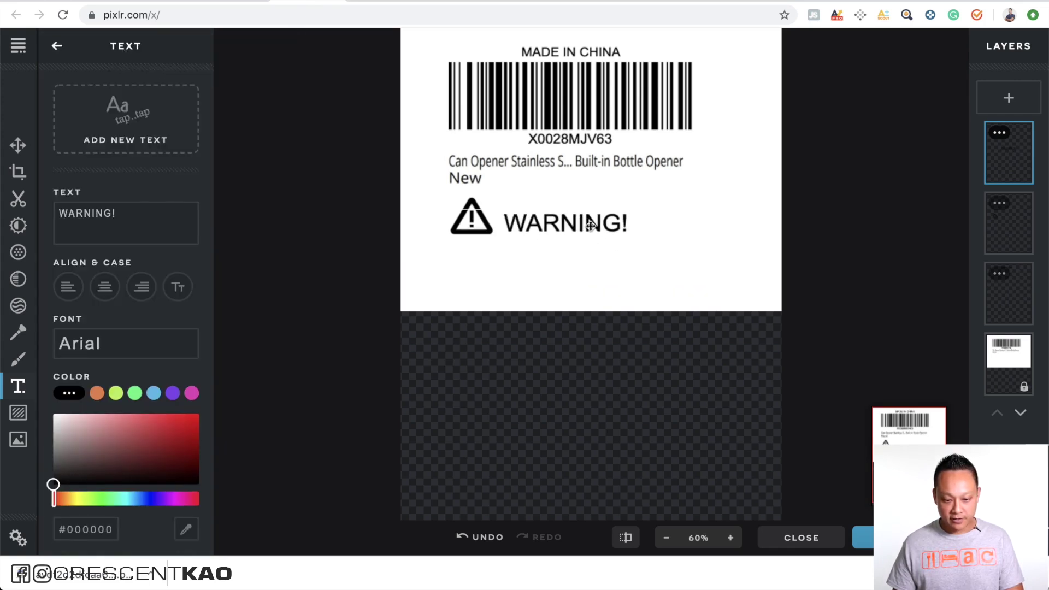
scroll(118, 441, "down", 5)
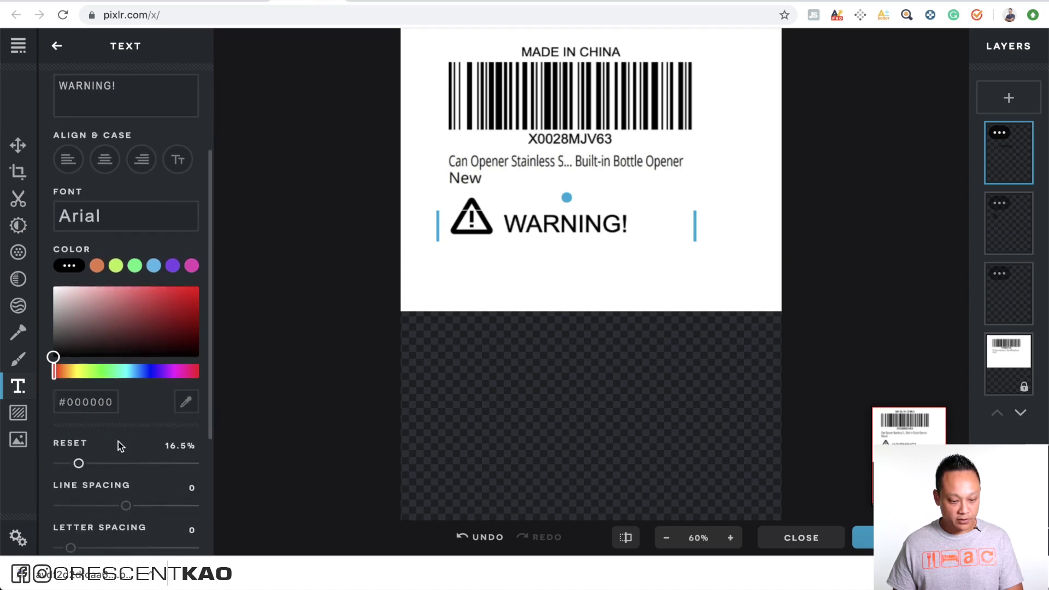
scroll(118, 442, "down", 1)
left_click_drag(78, 435, 91, 434)
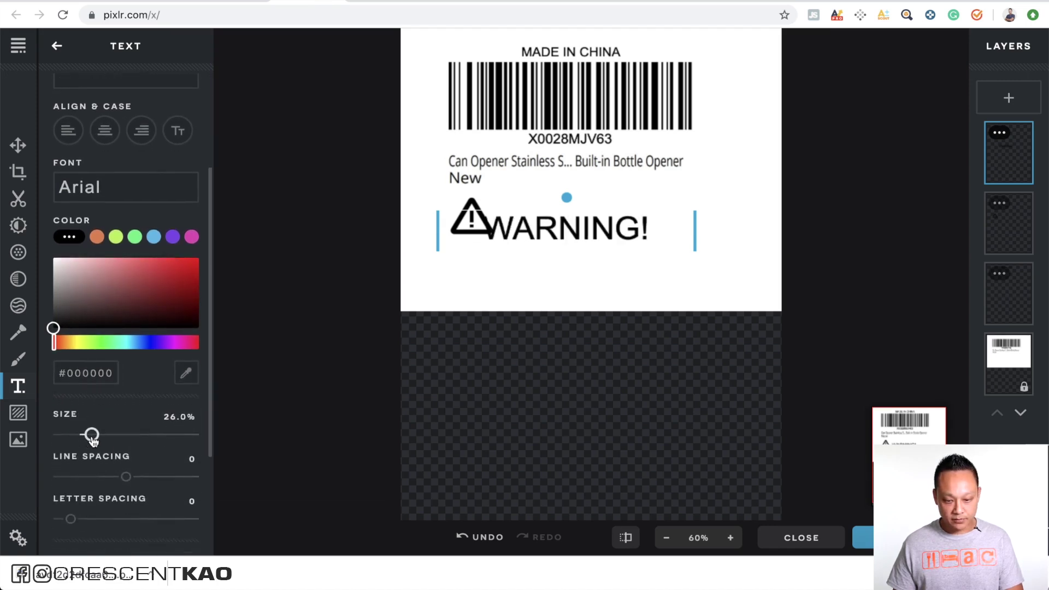
left_click_drag(597, 225, 627, 211)
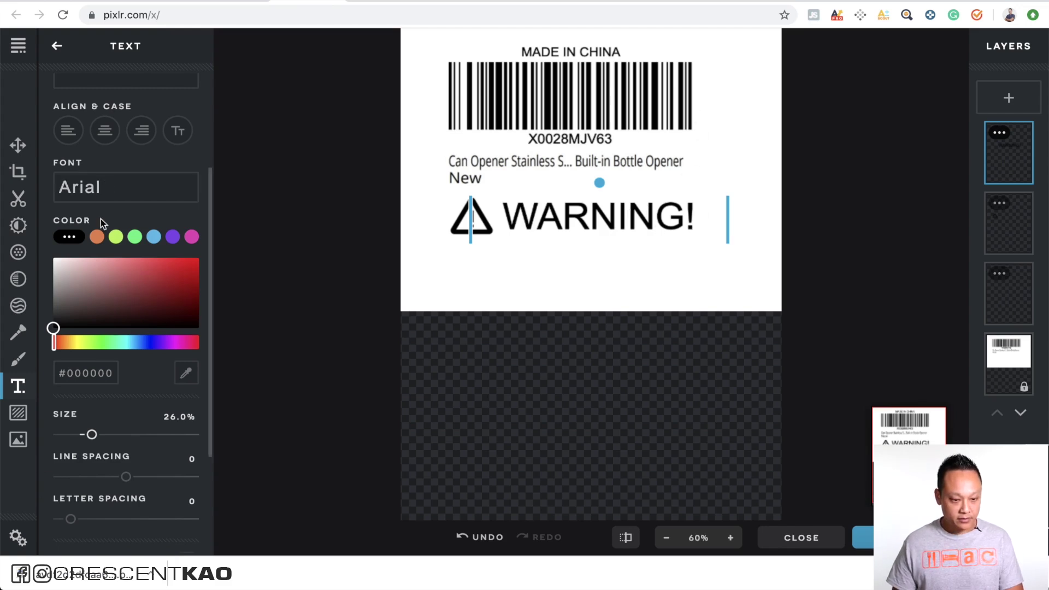
left_click(57, 46)
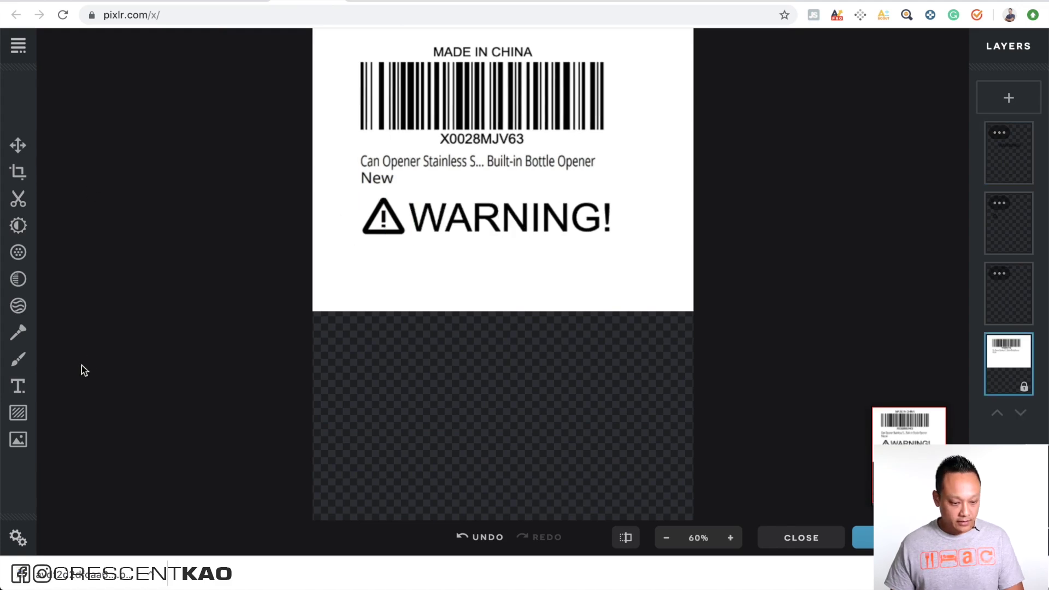
- Add another text layer and replace its placeholder with 'KEEP AWAY FROM SMALL CHILDREN.'
left_click(19, 387)
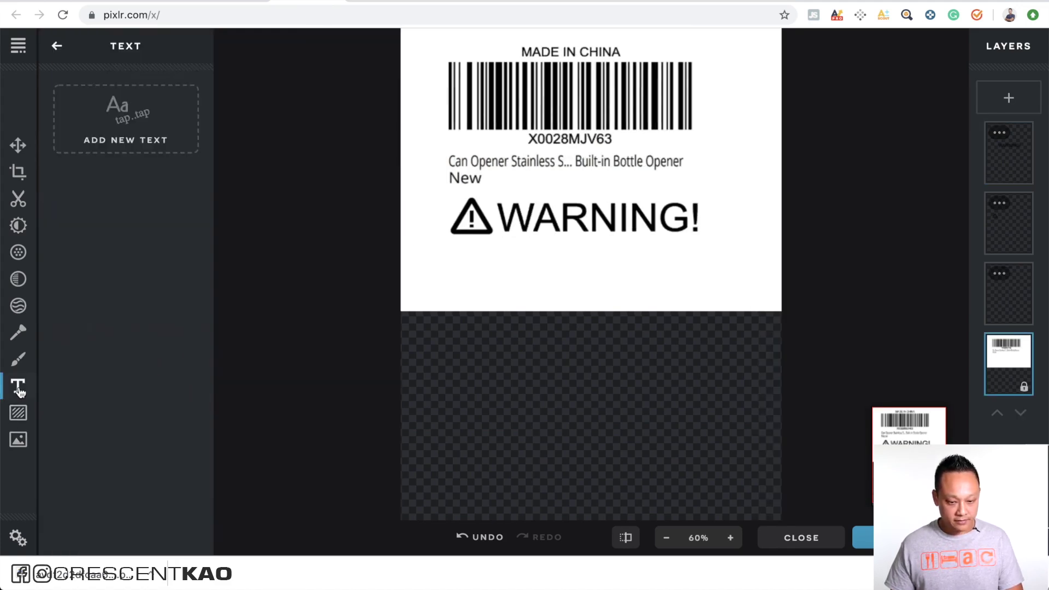
left_click(116, 122)
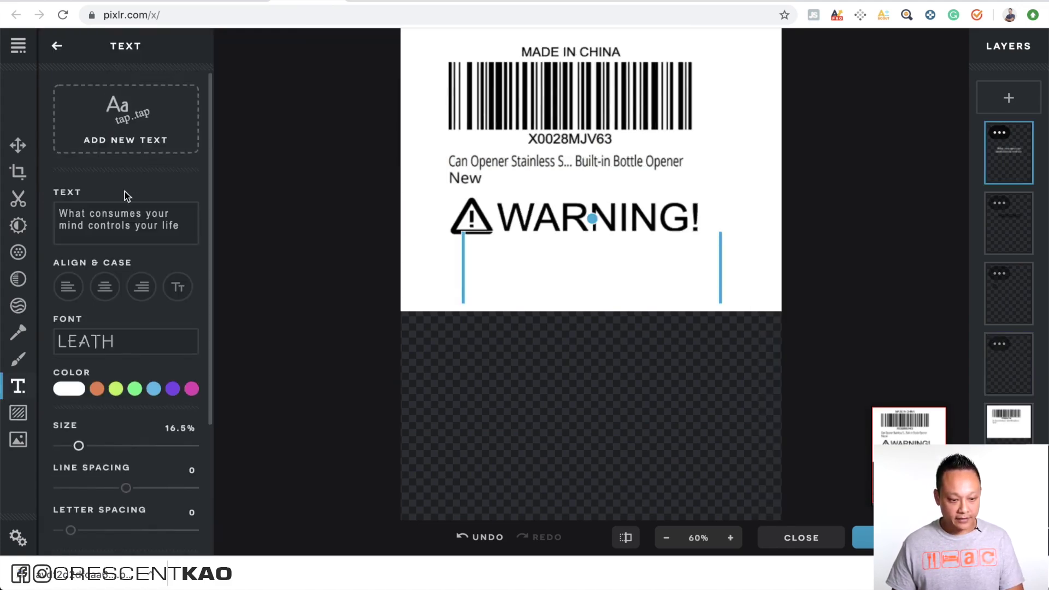
triple_click(138, 218)
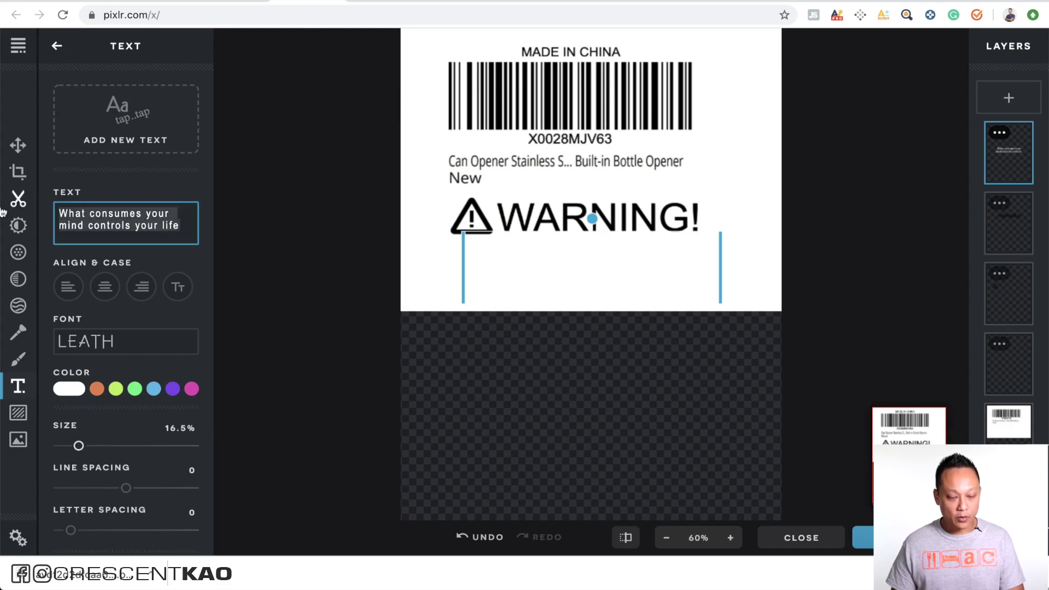
left_click(521, 1)
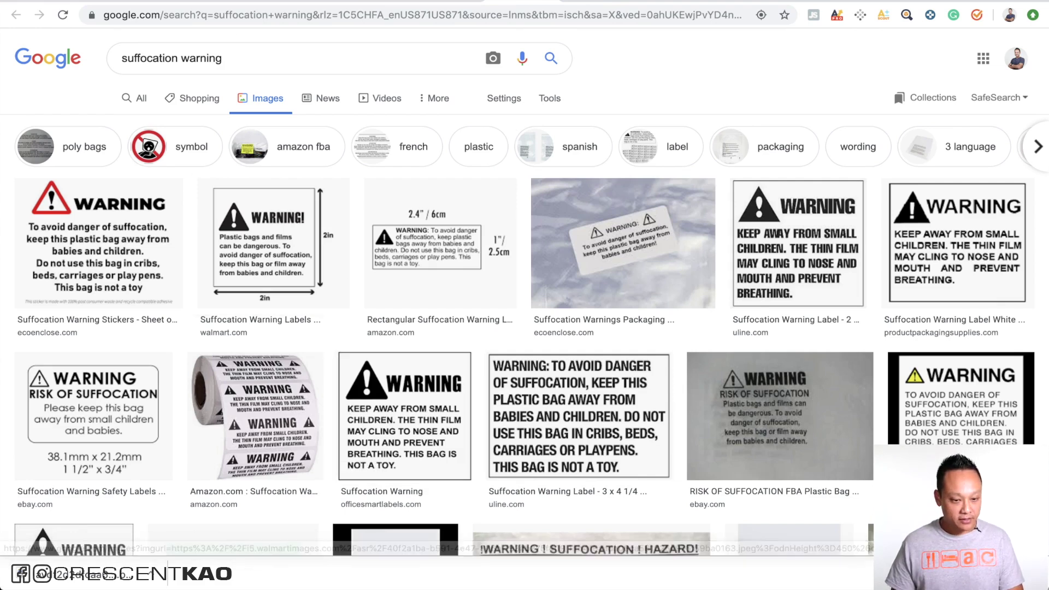
left_click(311, 2)
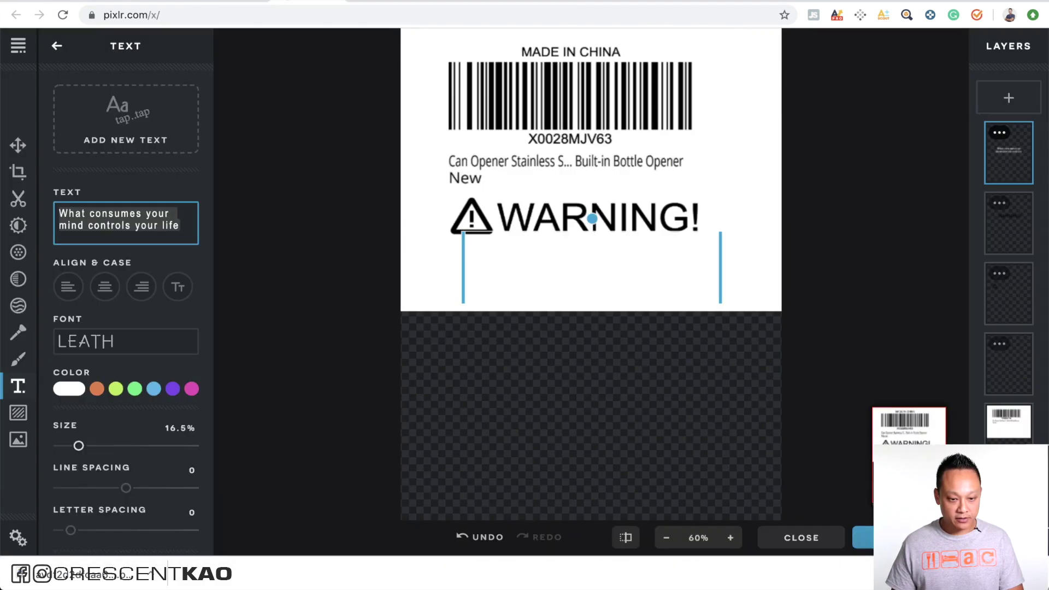
left_click(174, 227)
key("super+a")
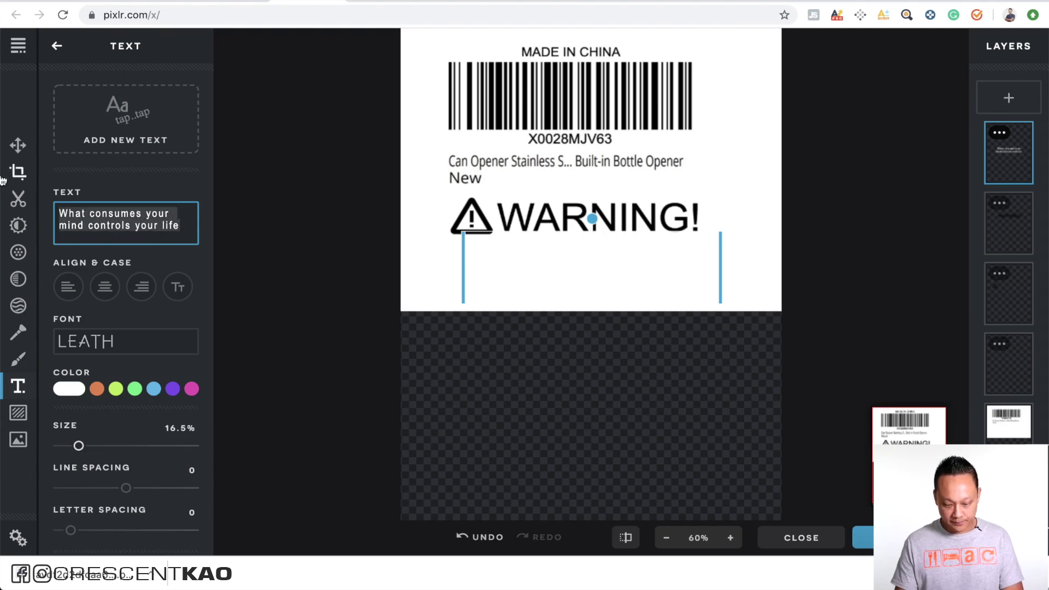
type("KEEP AWAY FROM SMALL")
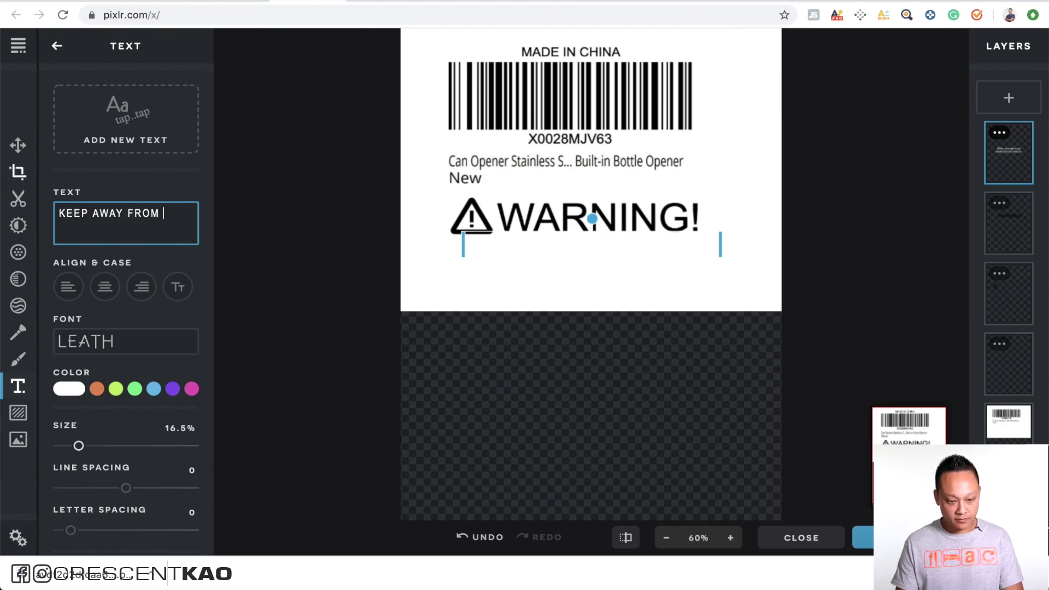
type("HILDREN.")
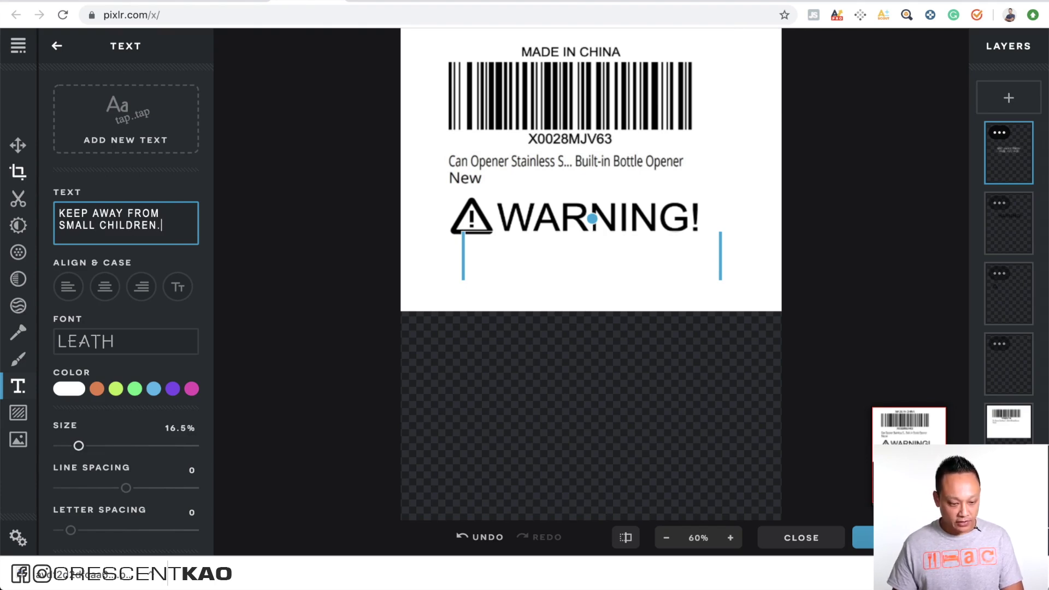
left_click(82, 341)
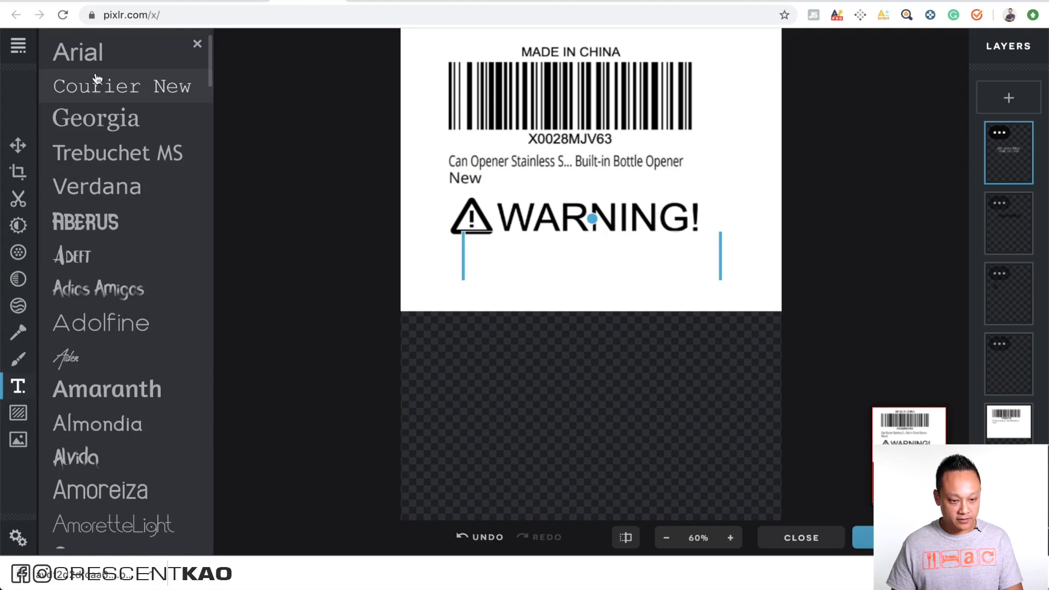
- Set the warning text to Arial in black (#000000)
left_click(94, 57)
left_click(69, 393)
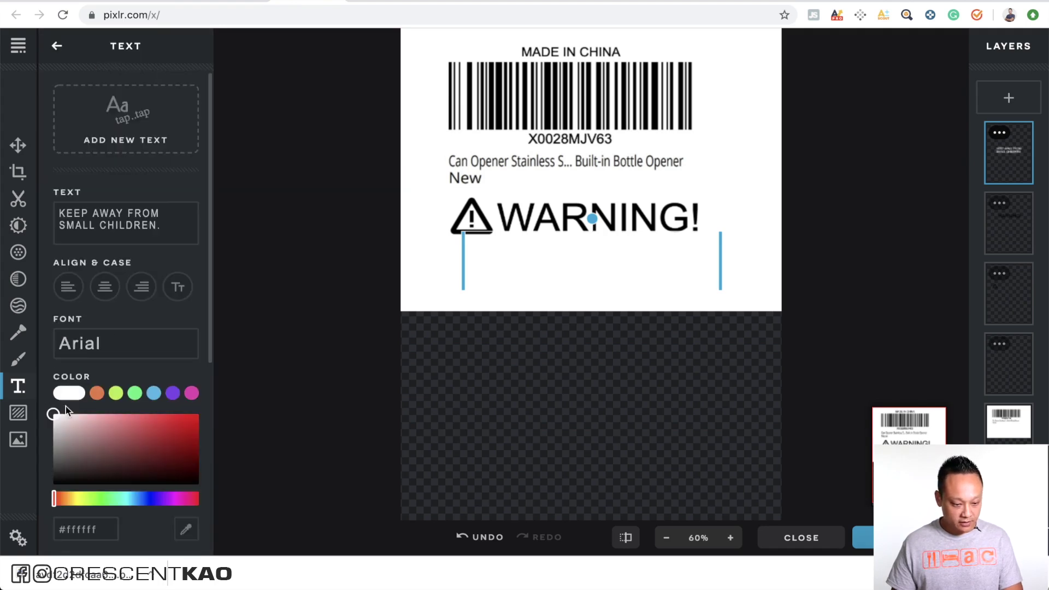
left_click_drag(65, 409, 52, 486)
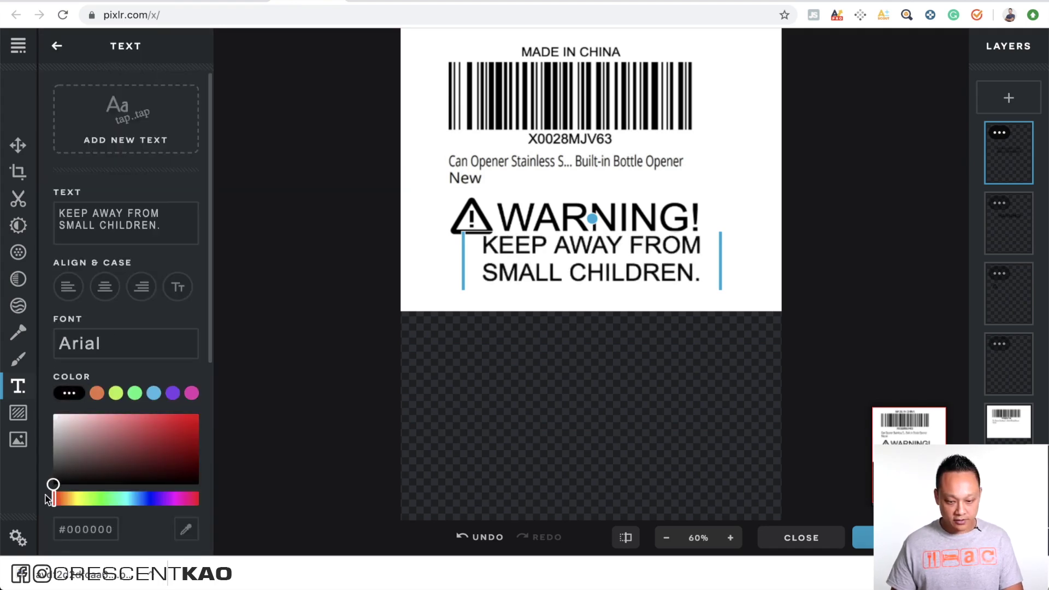
- Left-align the text, place it under WARNING! and fit it on one line at 8.5% size
scroll(98, 437, "down", 3)
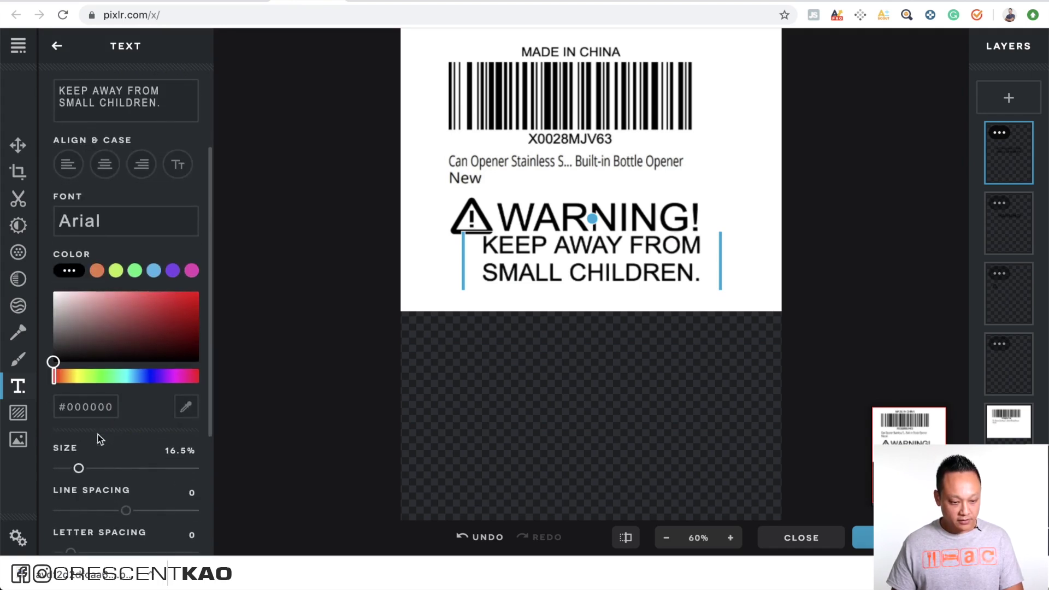
left_click_drag(79, 474, 69, 470)
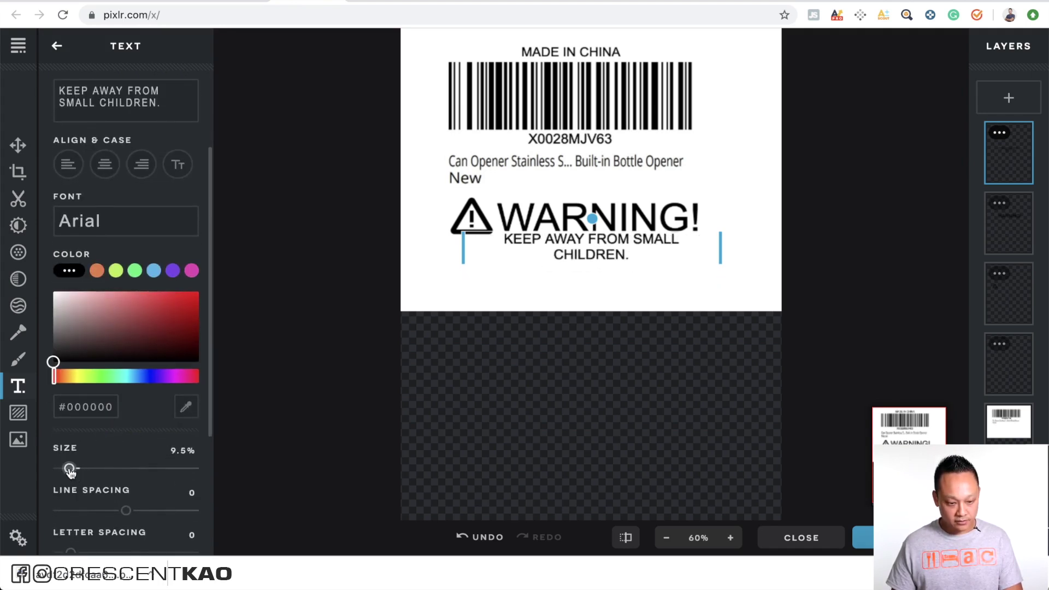
left_click(69, 164)
mouse_move(499, 249)
left_mouse_down()
mouse_move(499, 264)
mouse_move(483, 262)
left_mouse_up()
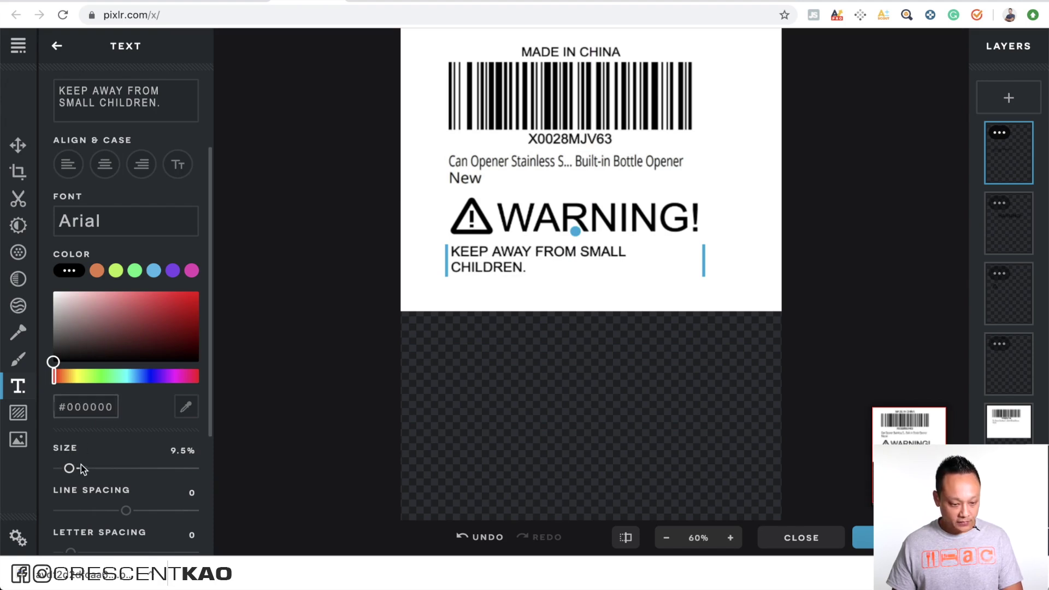
left_click_drag(70, 468, 69, 473)
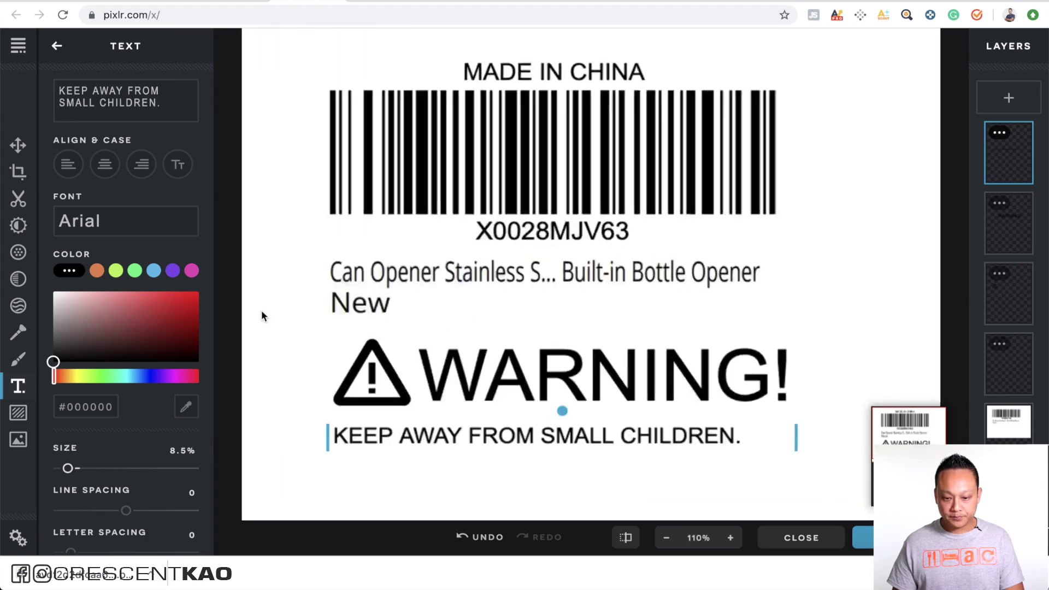
scroll(261, 314, "down", 2)
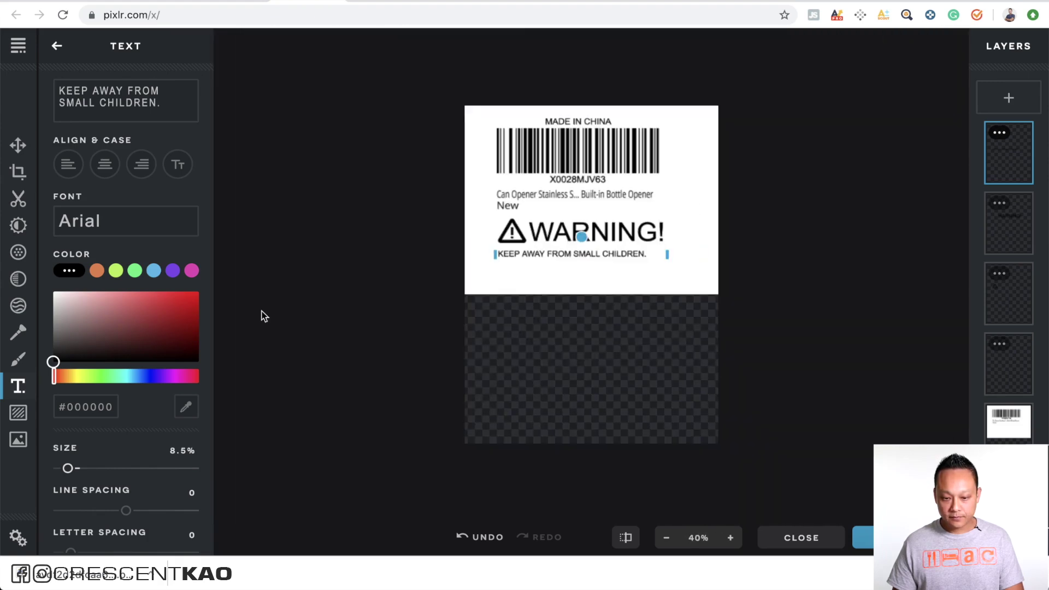
- Zoom to 50% and tighten the crop frame to 780 × 622 around the white label
left_click(307, 289)
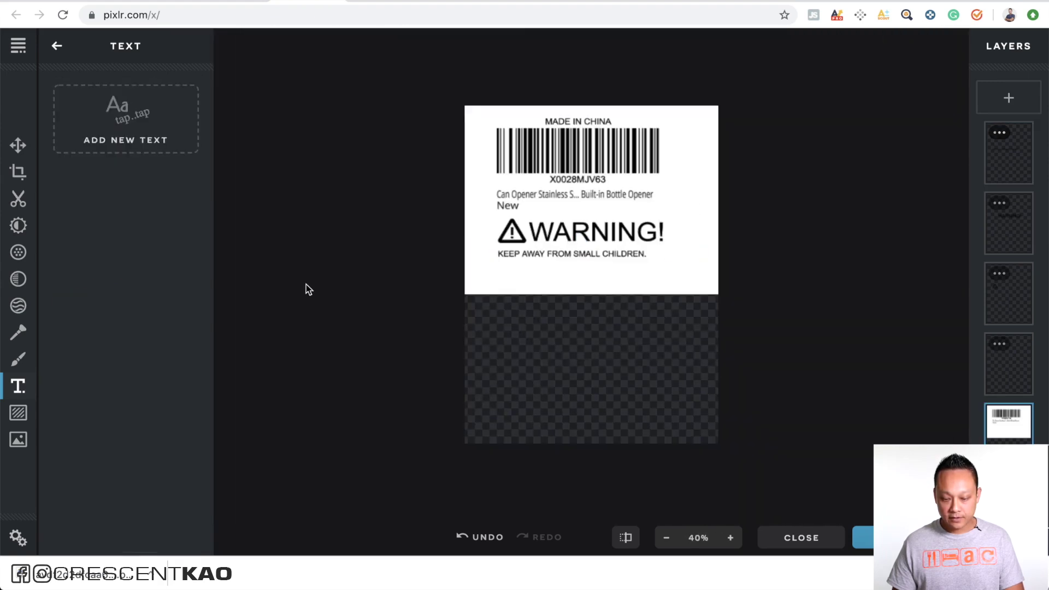
left_click(731, 537)
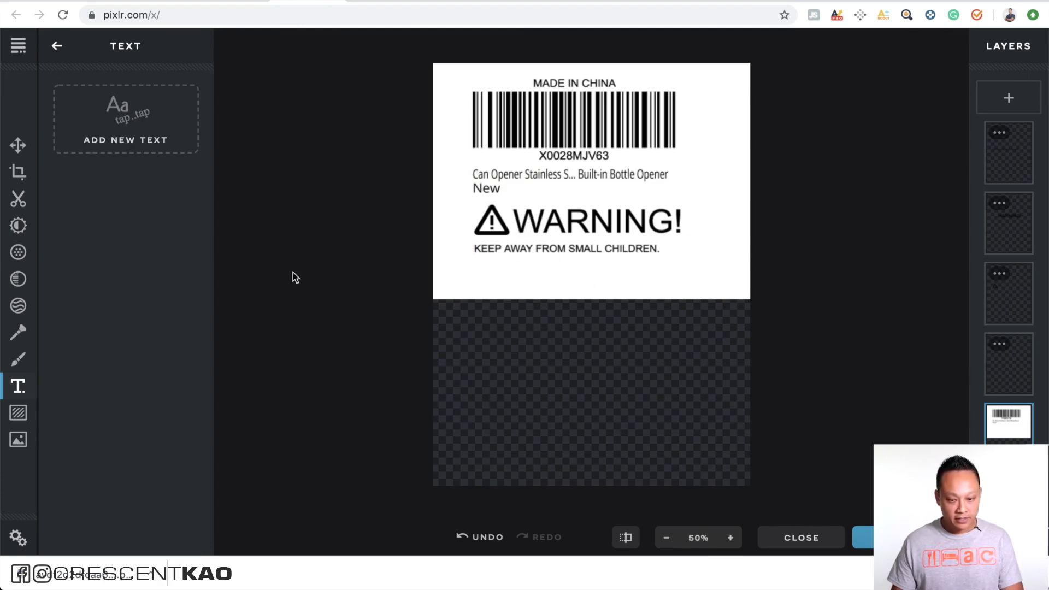
left_click(20, 173)
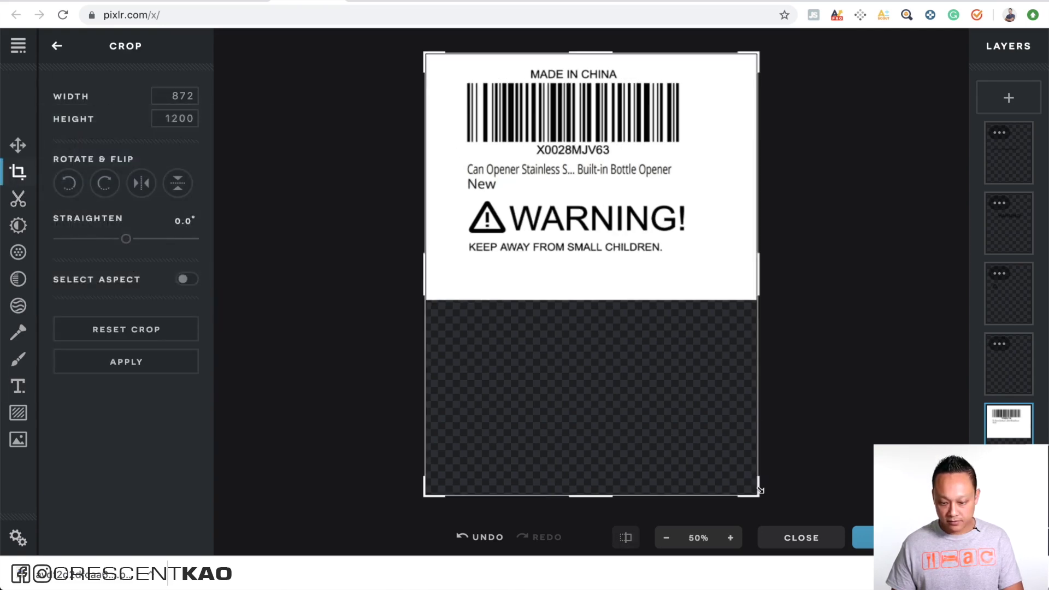
left_click_drag(759, 493, 724, 282)
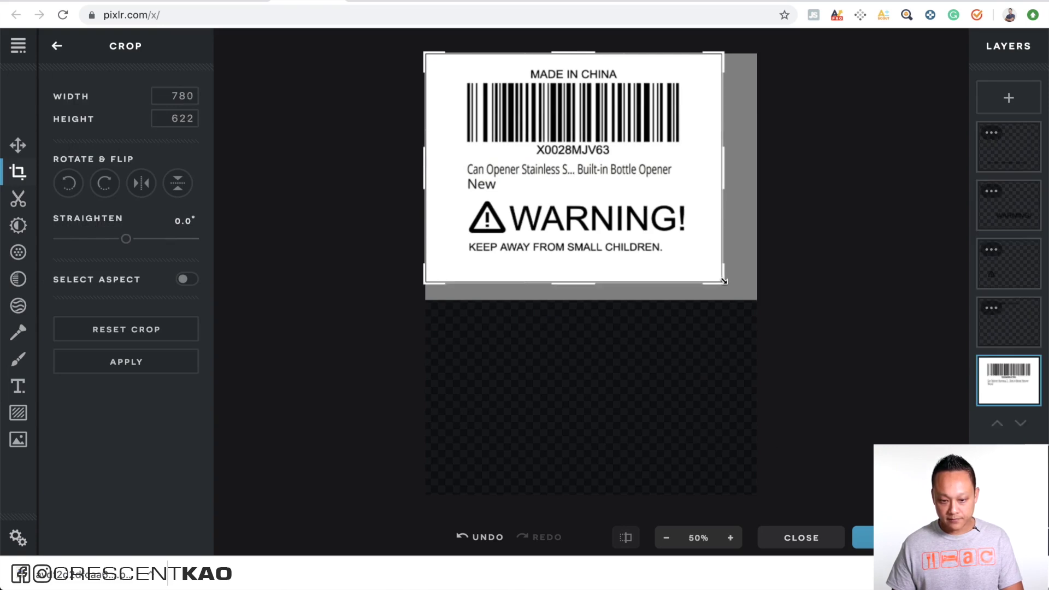
- Apply the crop, download the label as FNSKU.jpg and open the downloaded file
left_click(861, 537)
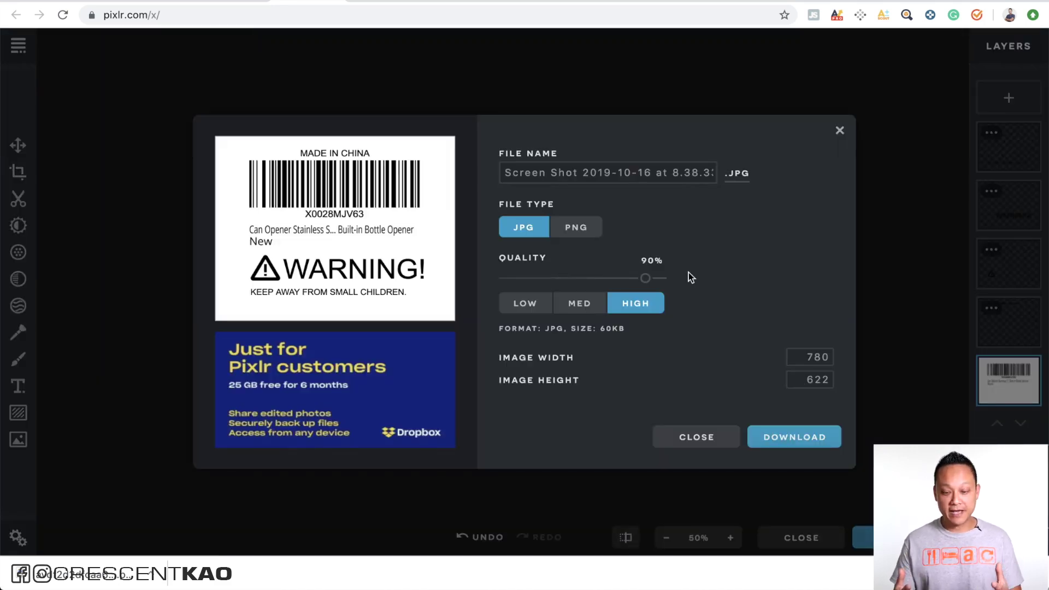
left_click(787, 436)
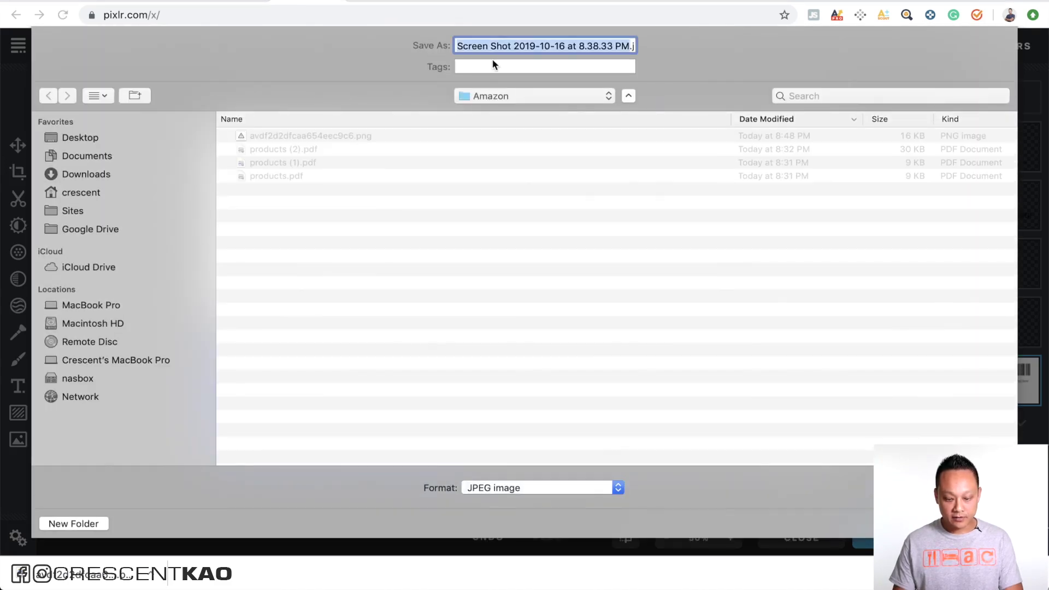
type("FNSKKL.jpg")
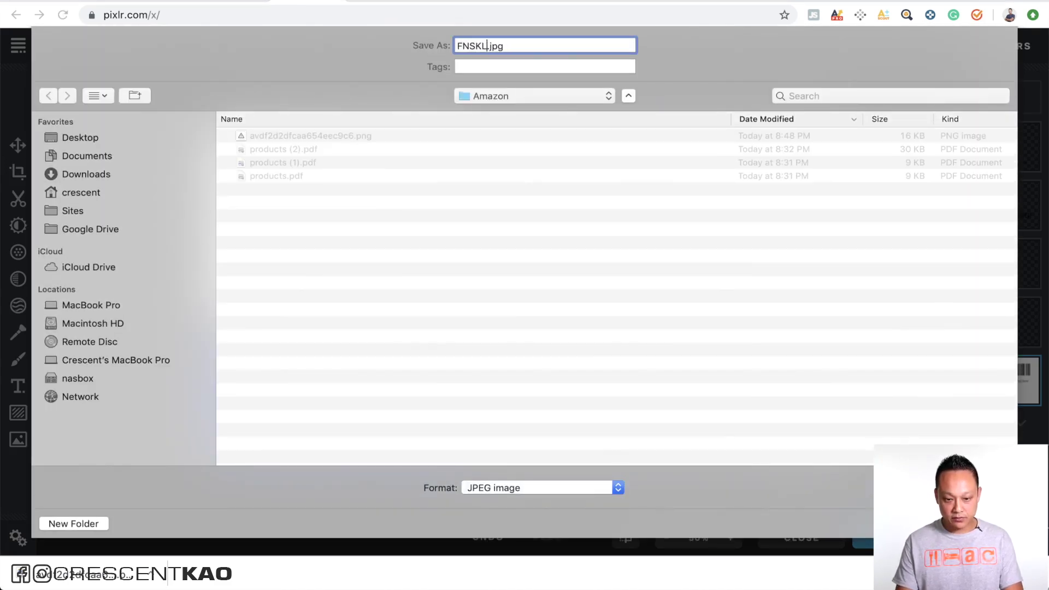
key("BackSpace")
key("BackSpace")
type("U")
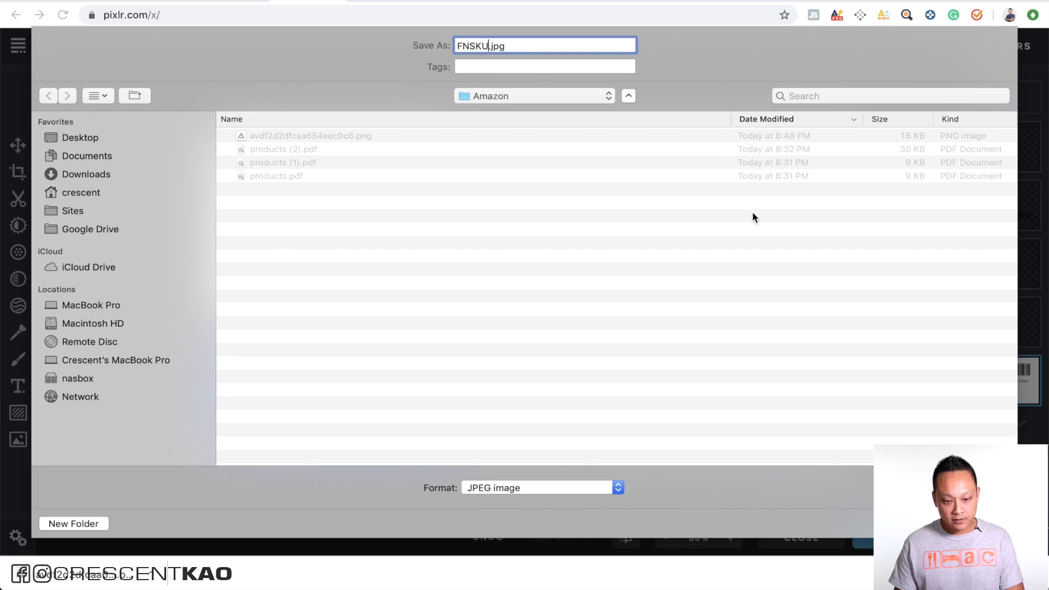
key("Return")
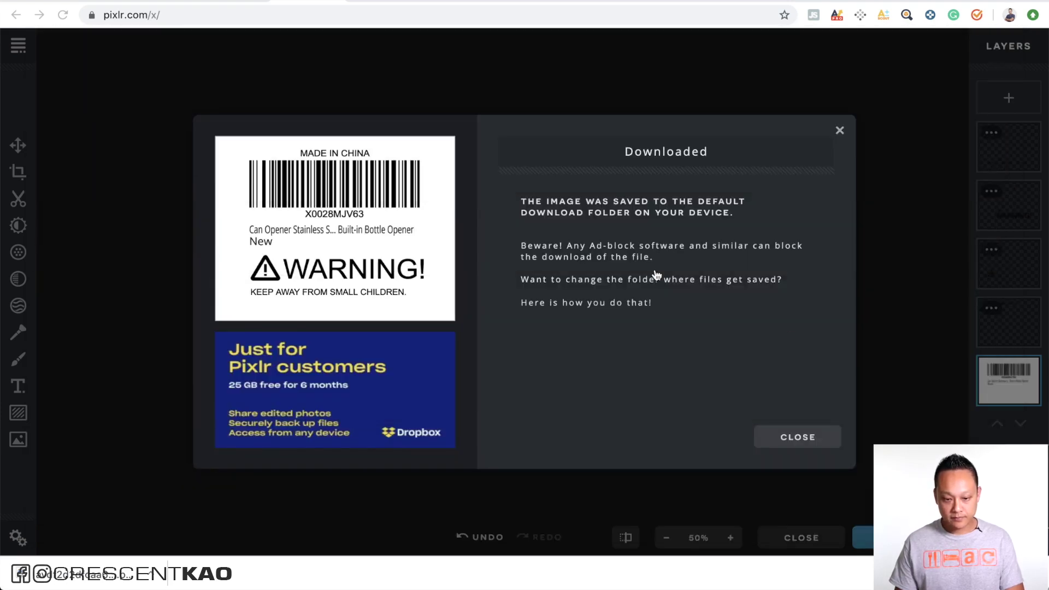
left_click(75, 574)
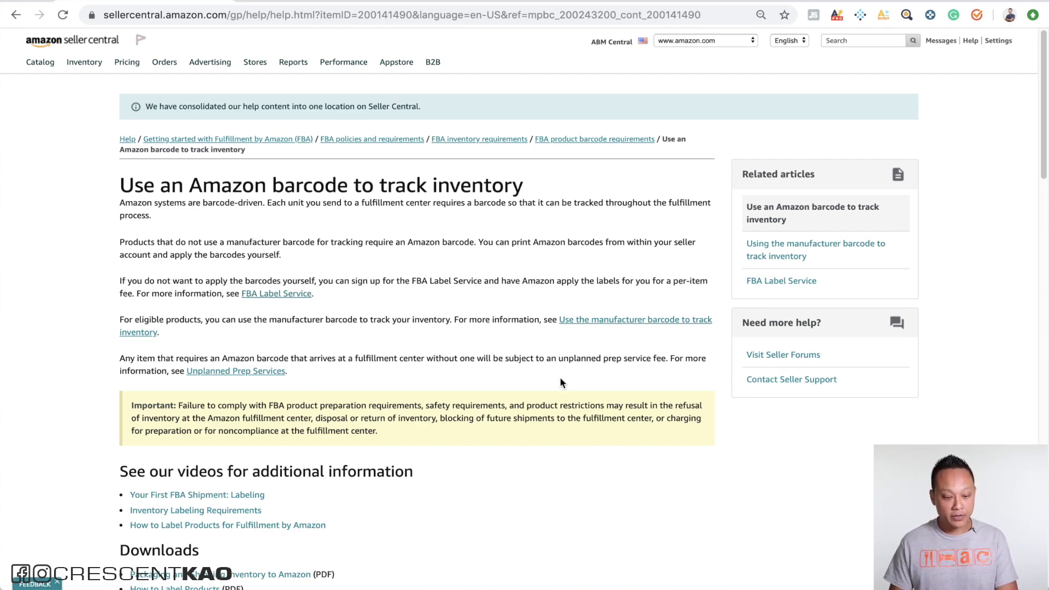
- Scroll the help article down to the Amazon barcode and label placement requirements
scroll(561, 379, "down", 2)
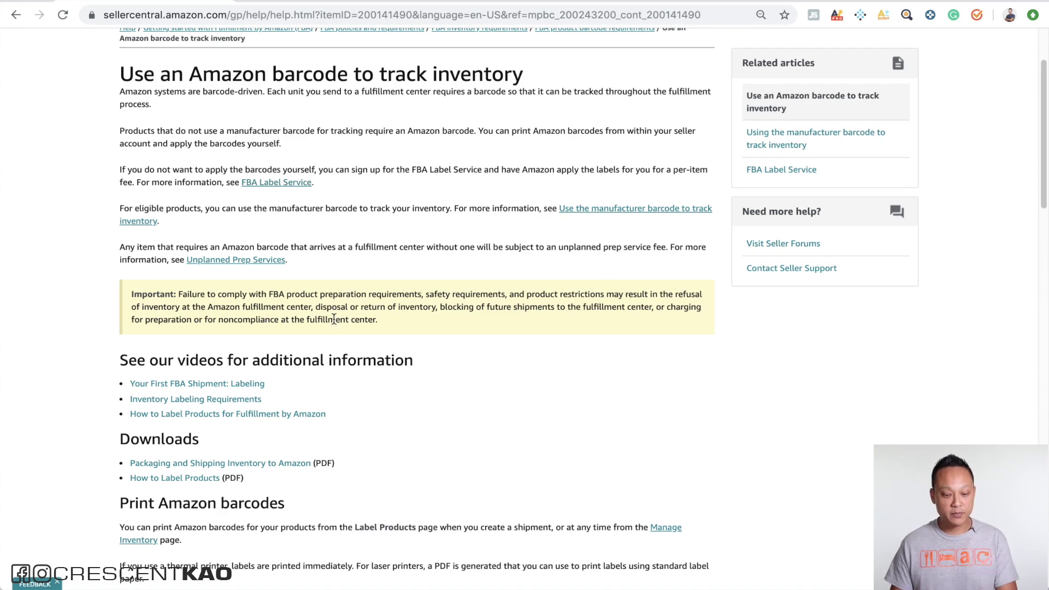
scroll(501, 328, "down", 6)
scroll(503, 289, "down", 6)
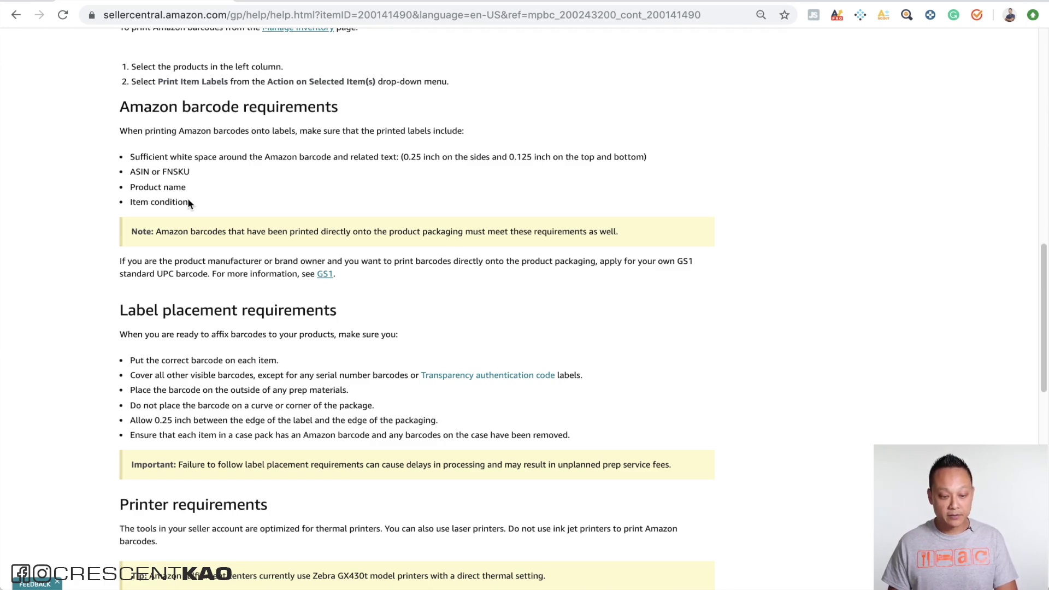
scroll(188, 200, "down", 1)
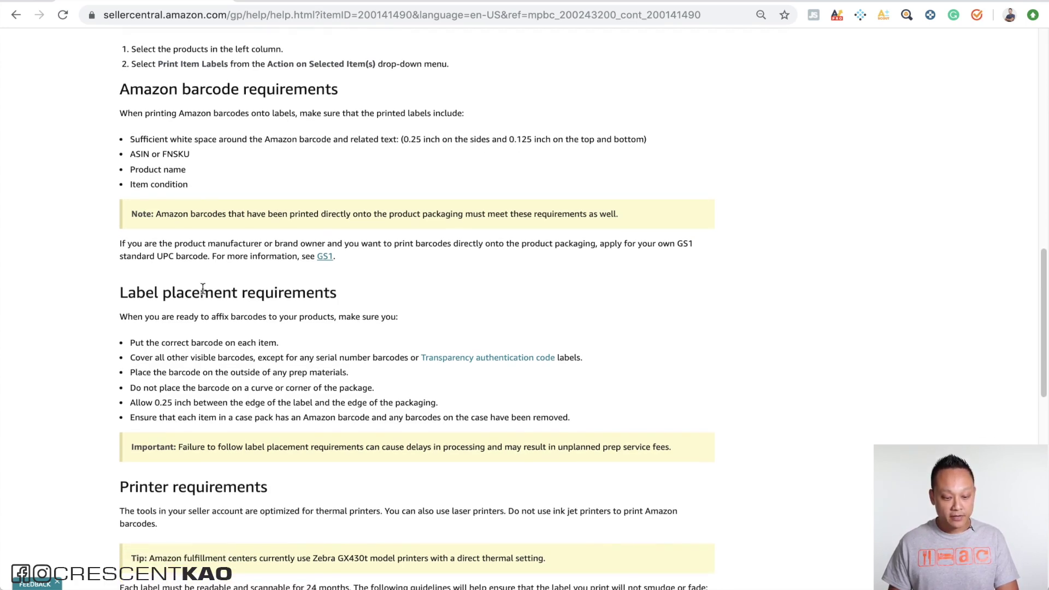
scroll(138, 333, "down", 1)
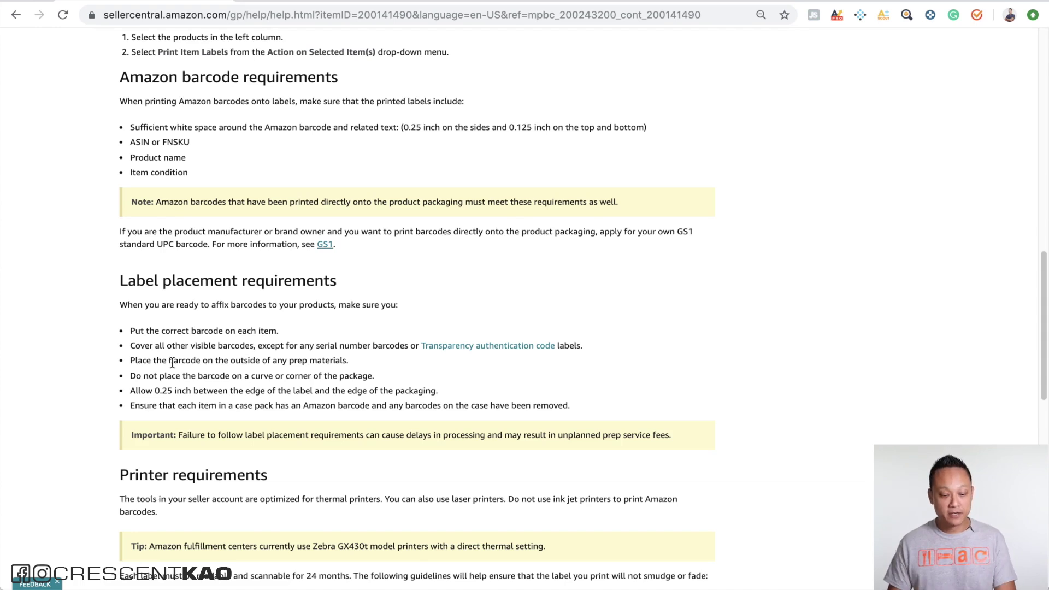
scroll(172, 362, "down", 1)
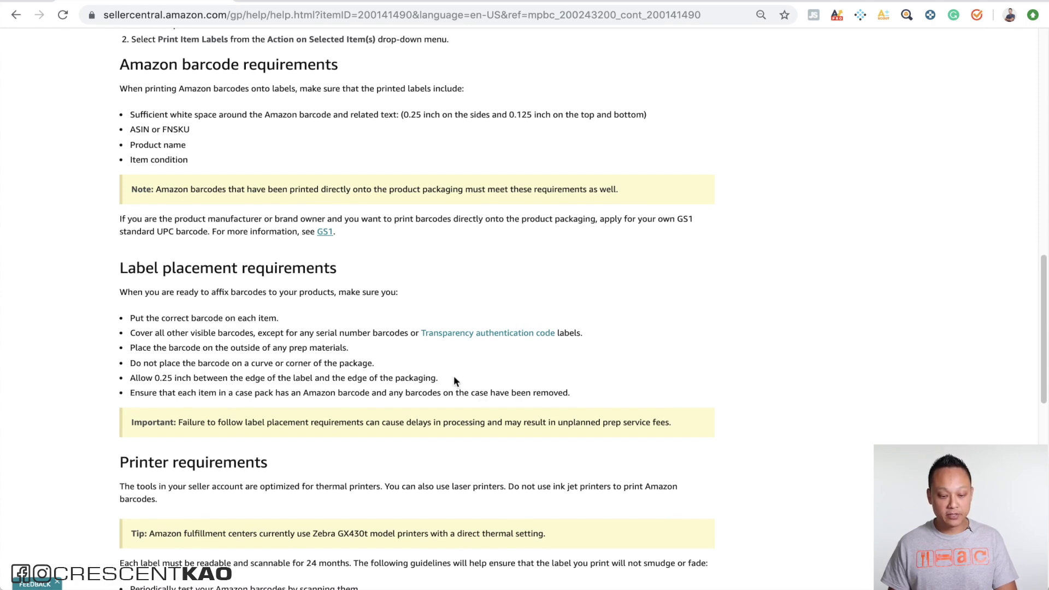
scroll(454, 380, "down", 1)
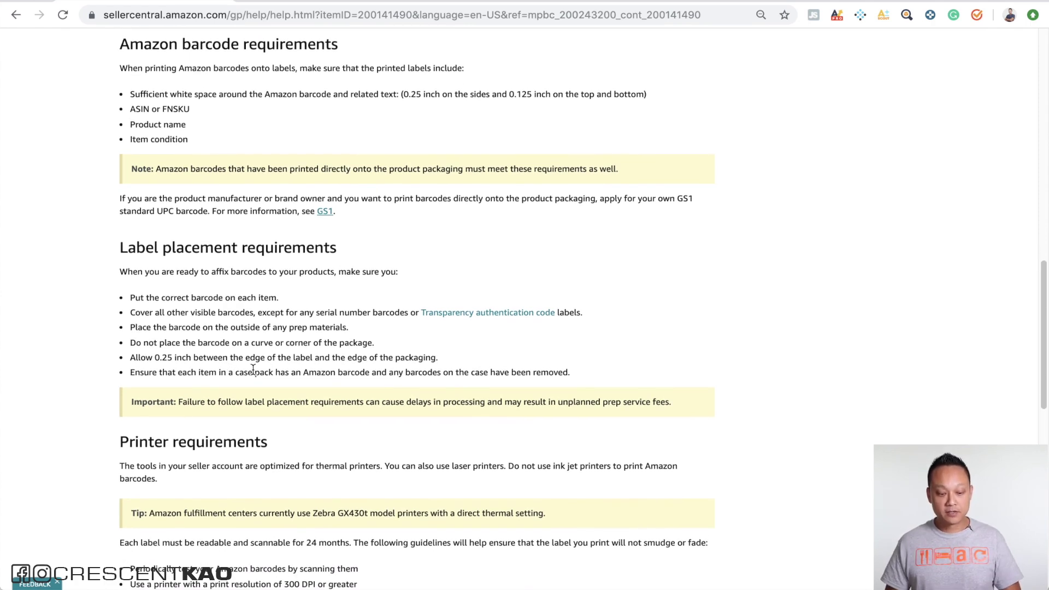